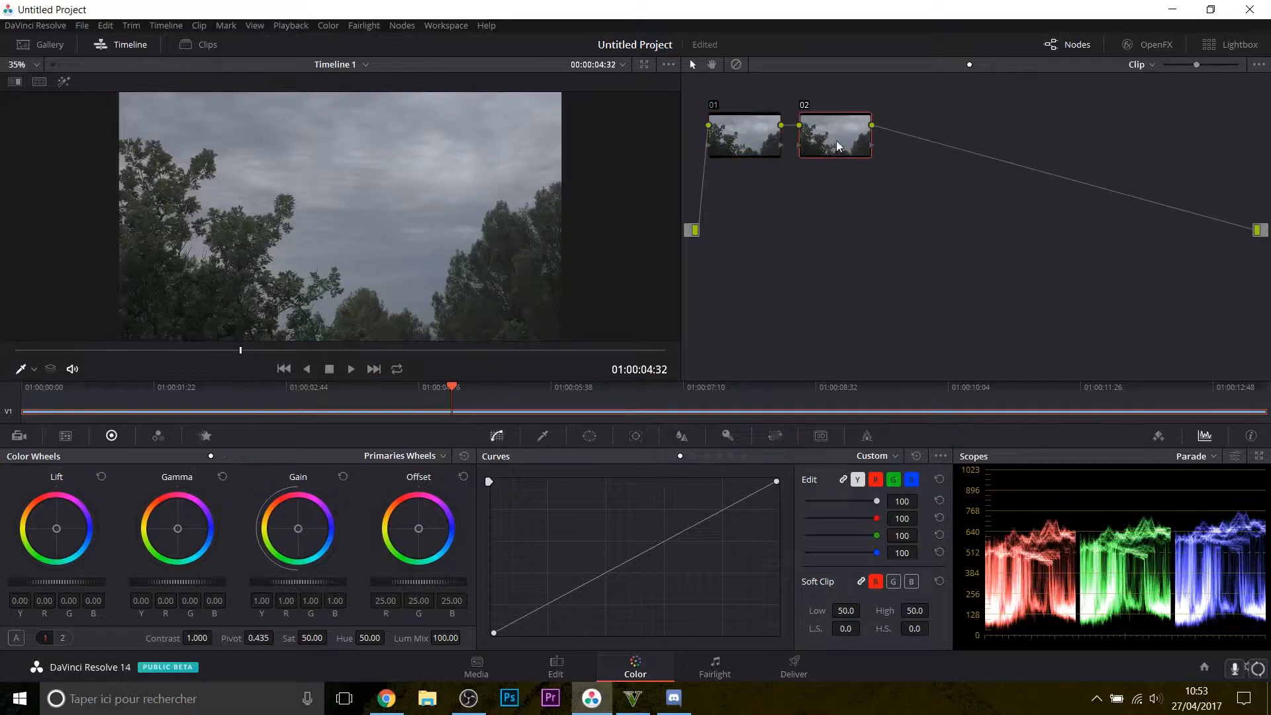
Step: Key the trees on node 02 with the HSL qualifier and set the matte's blur radius to 12.5
left_click(542, 436)
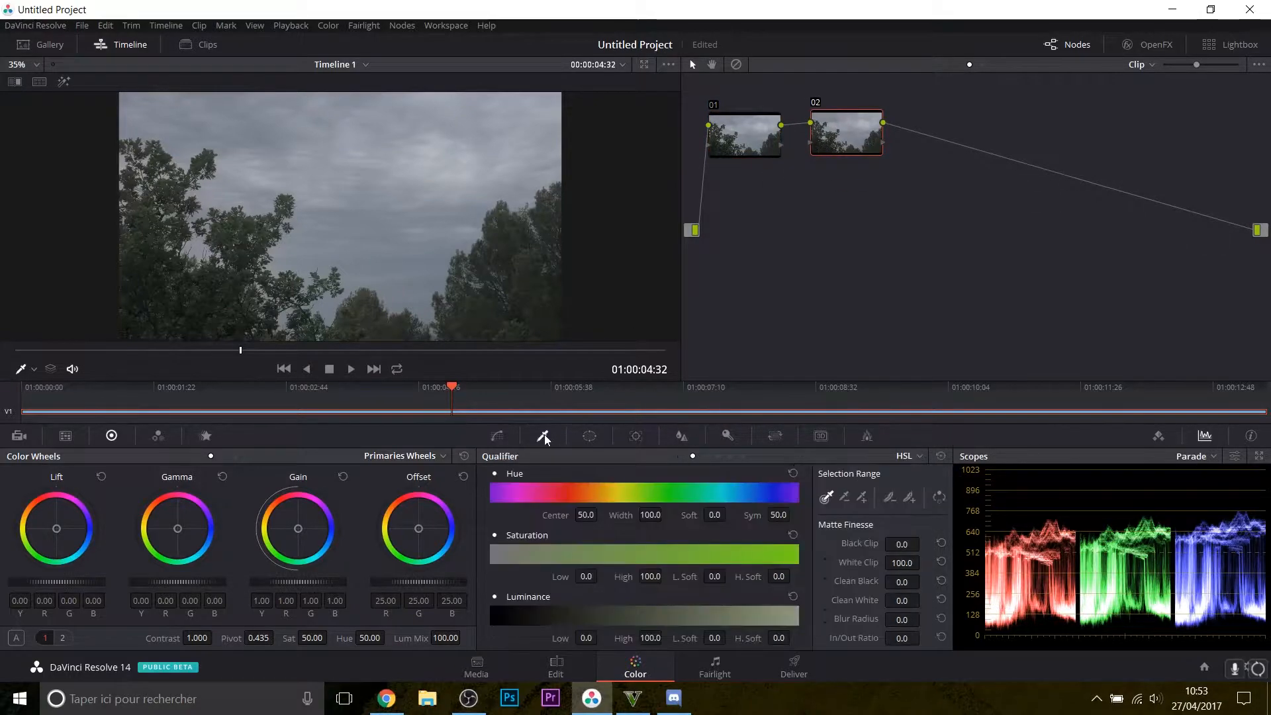
left_click(534, 296)
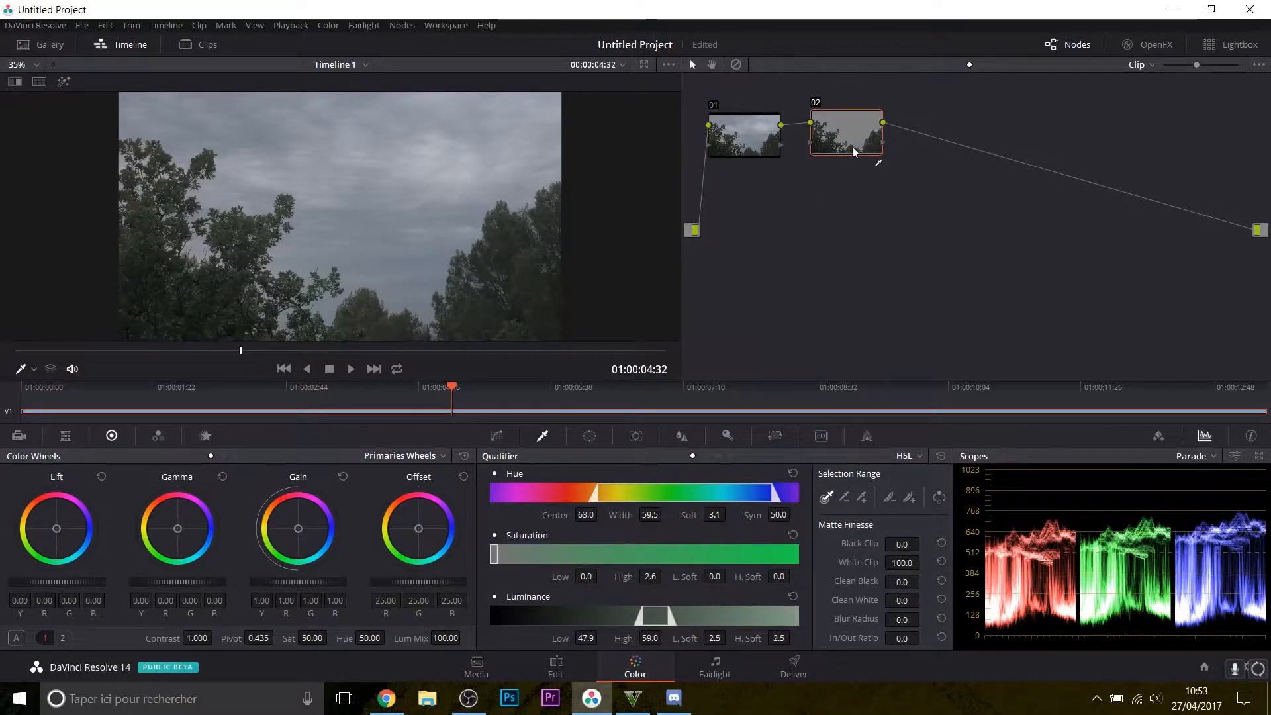
mouse_move(853, 145)
left_mouse_down()
mouse_move(746, 237)
mouse_move(871, 150)
mouse_move(853, 141)
left_mouse_up()
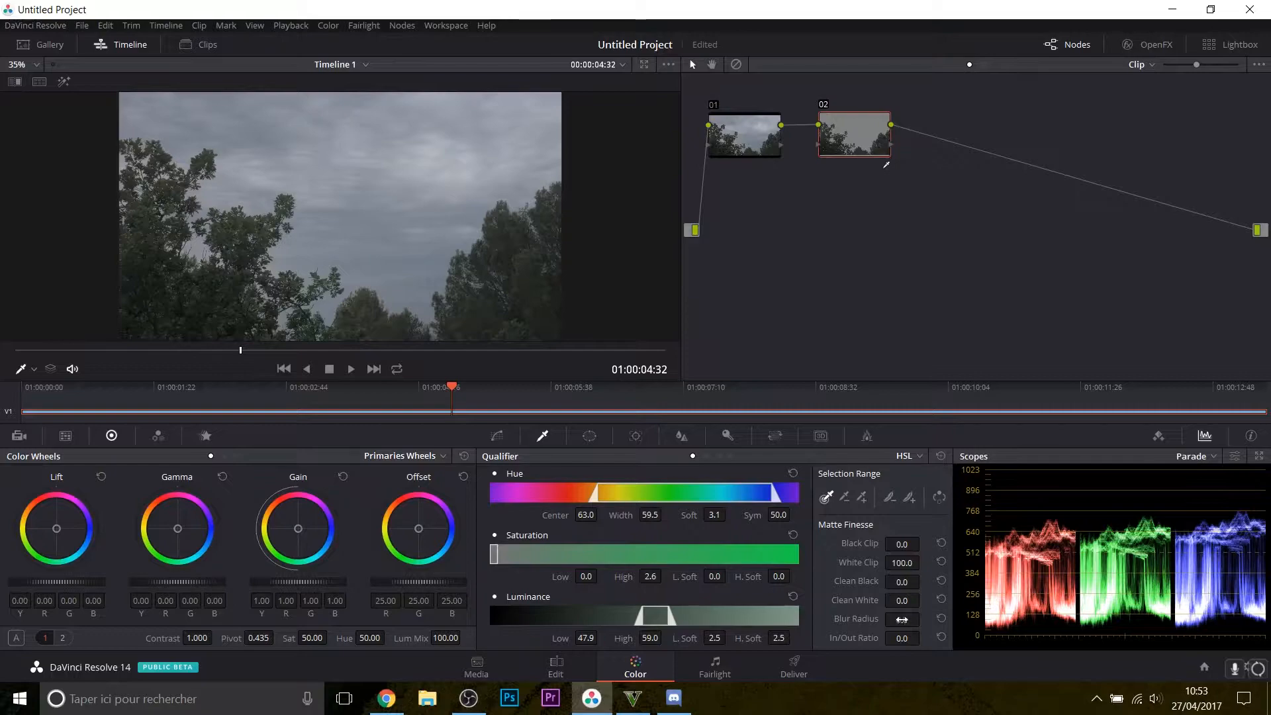
left_click_drag(924, 618, 884, 622)
Step: Set the contrast to 1.108 and the saturation to 62 for the keyed trees on node 02
left_click_drag(215, 637, 222, 638)
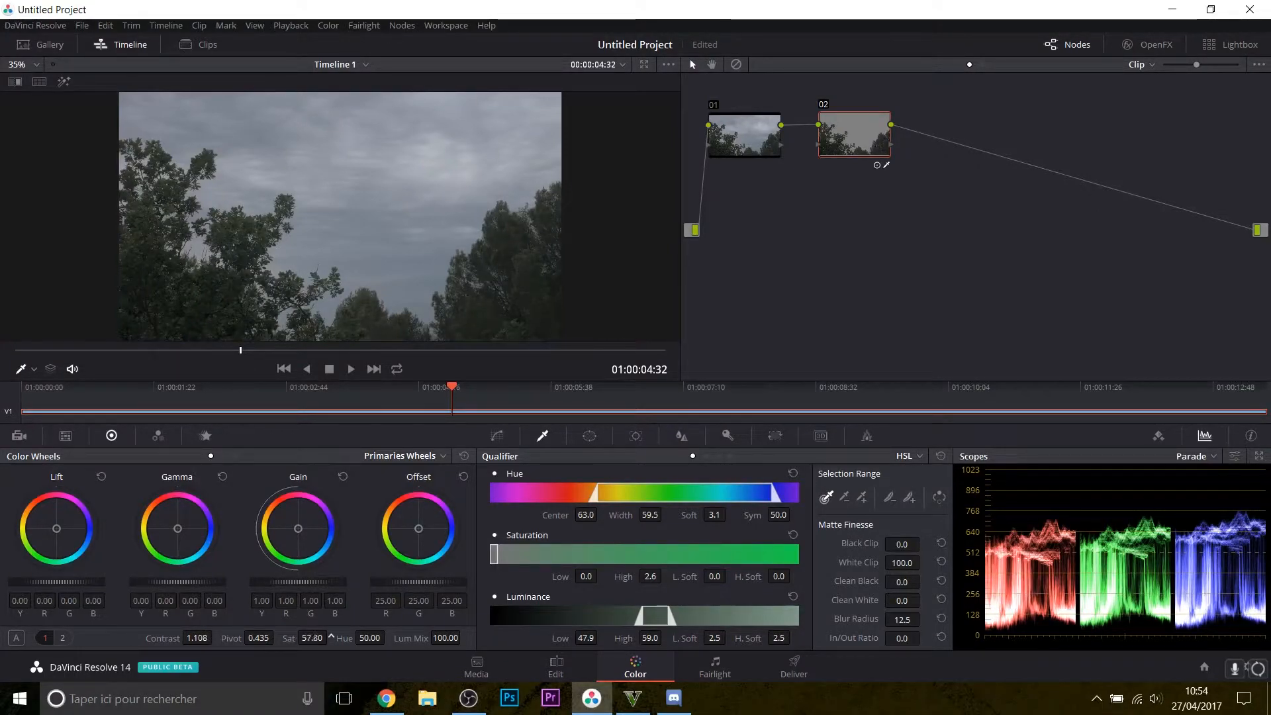
left_click_drag(330, 637, 331, 636)
Step: Shape node 02's custom curve with three points, lifting the midtones and highlights while holding the shadows, and compare the node off and on
left_click(505, 435)
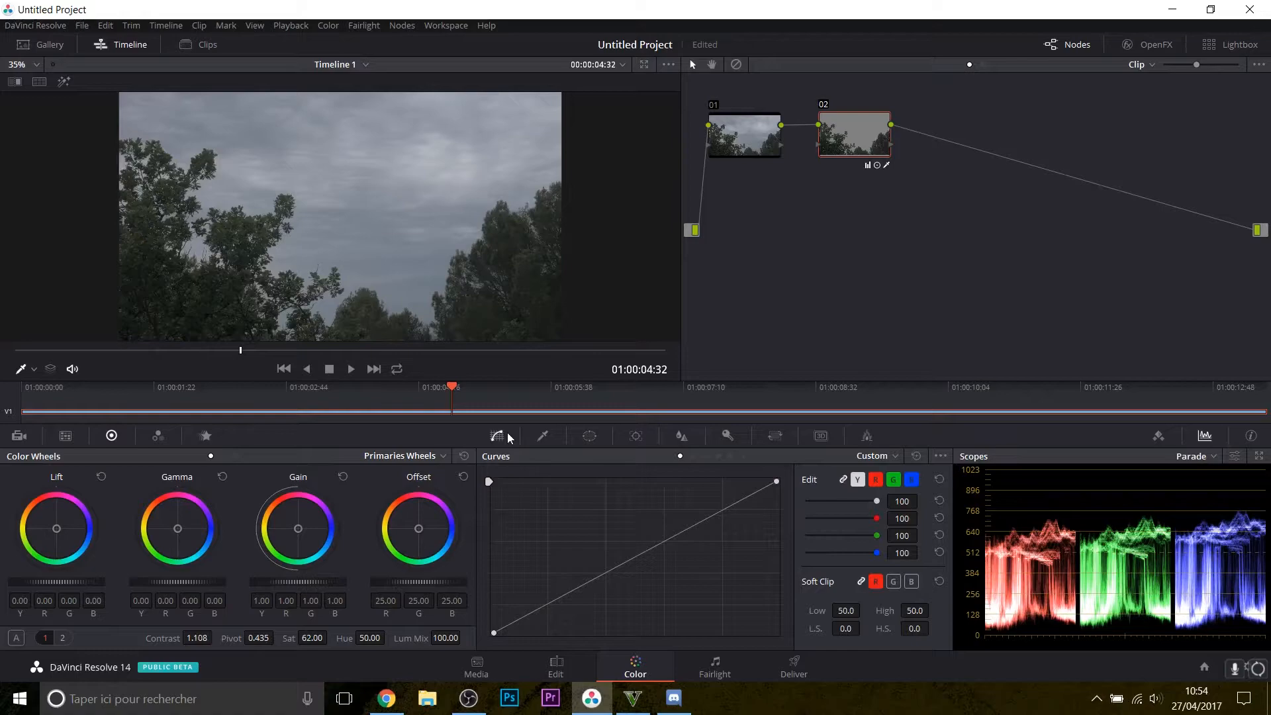
left_click_drag(637, 556, 633, 550)
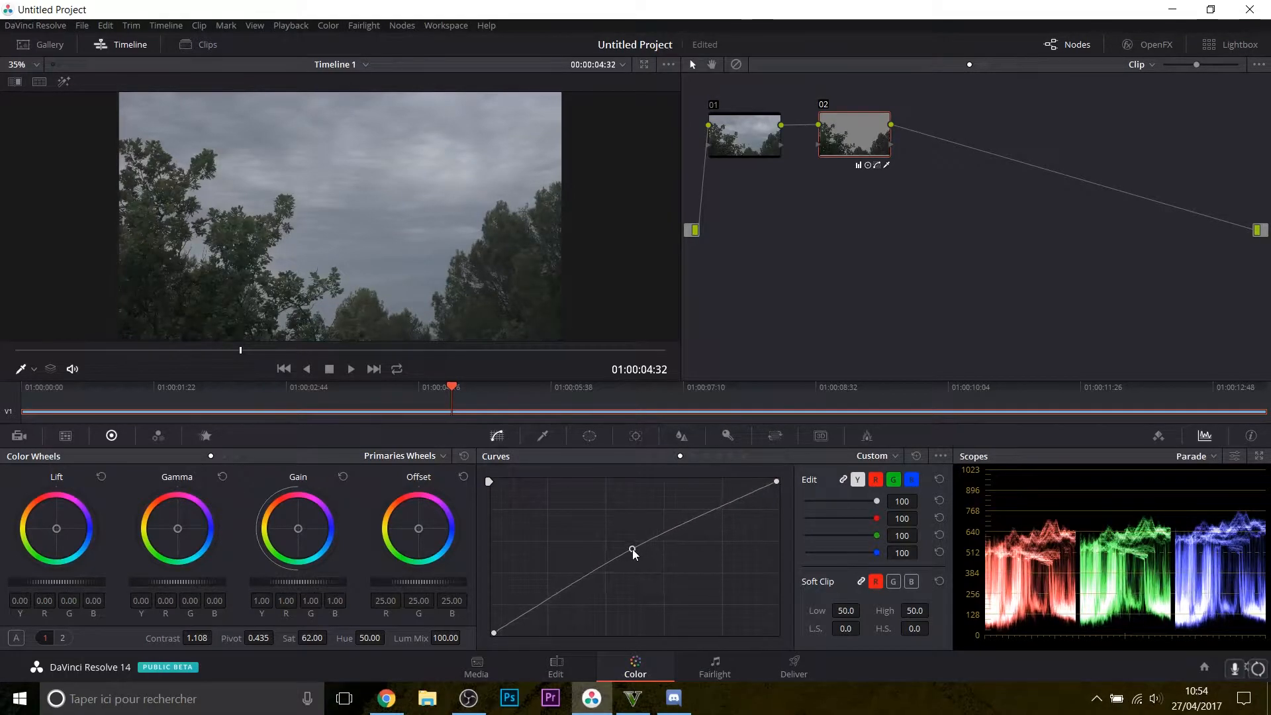
left_click_drag(704, 516, 709, 505)
left_click_drag(534, 610, 534, 610)
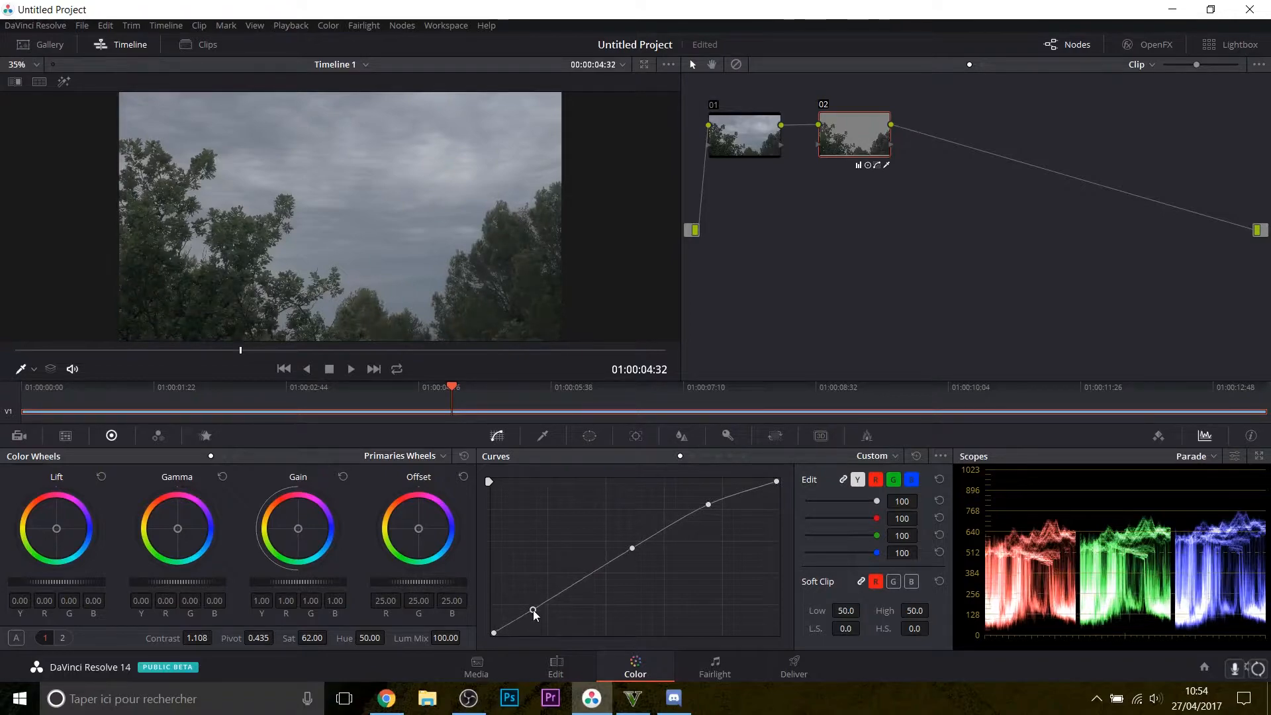
left_click_drag(631, 550, 621, 547)
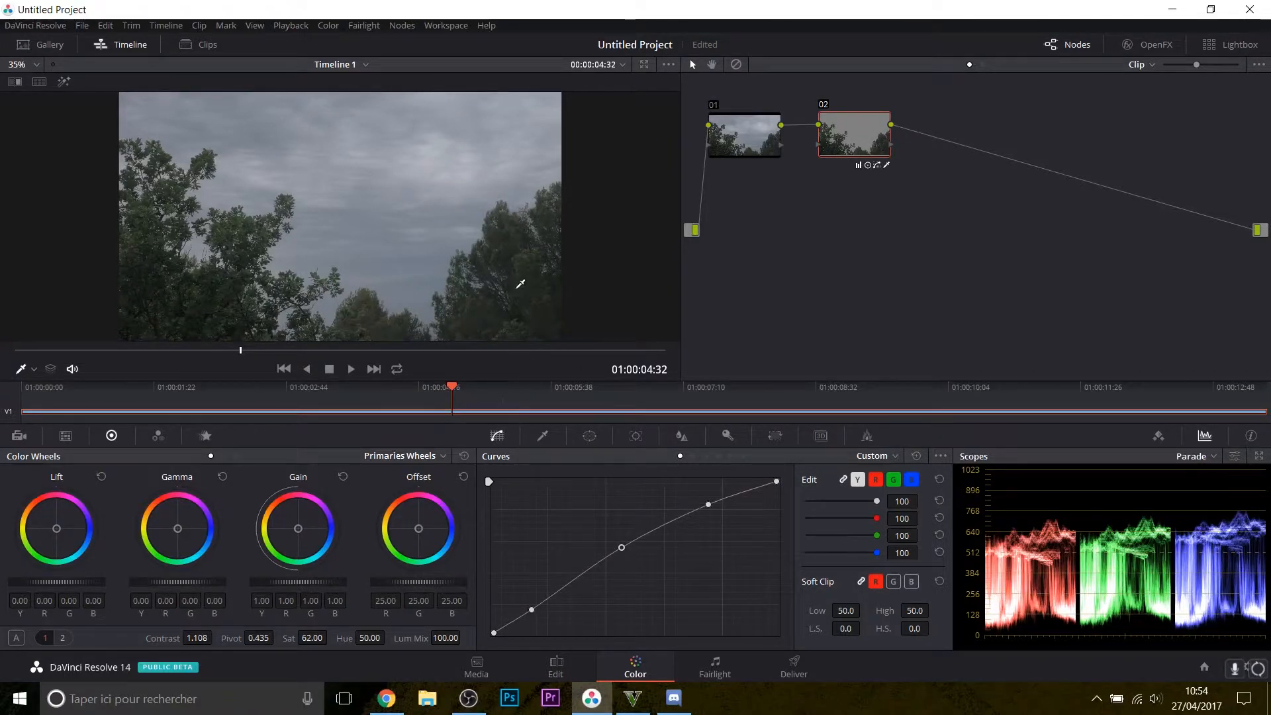
left_click(824, 105)
left_click(825, 104)
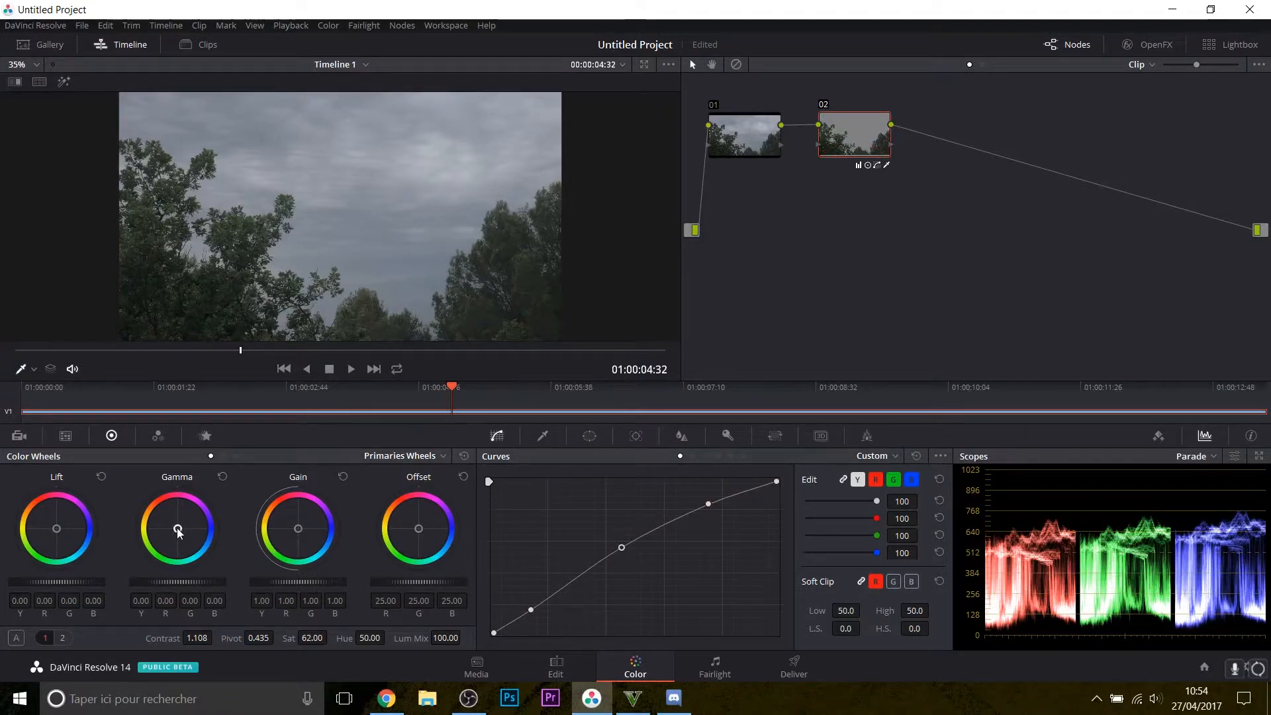
Step: Tint the trees green with gamma R -0.02, G 0.01, B -0.03 and offset R 24.72, G 24.95, B 21.35
left_click_drag(178, 530, 174, 531)
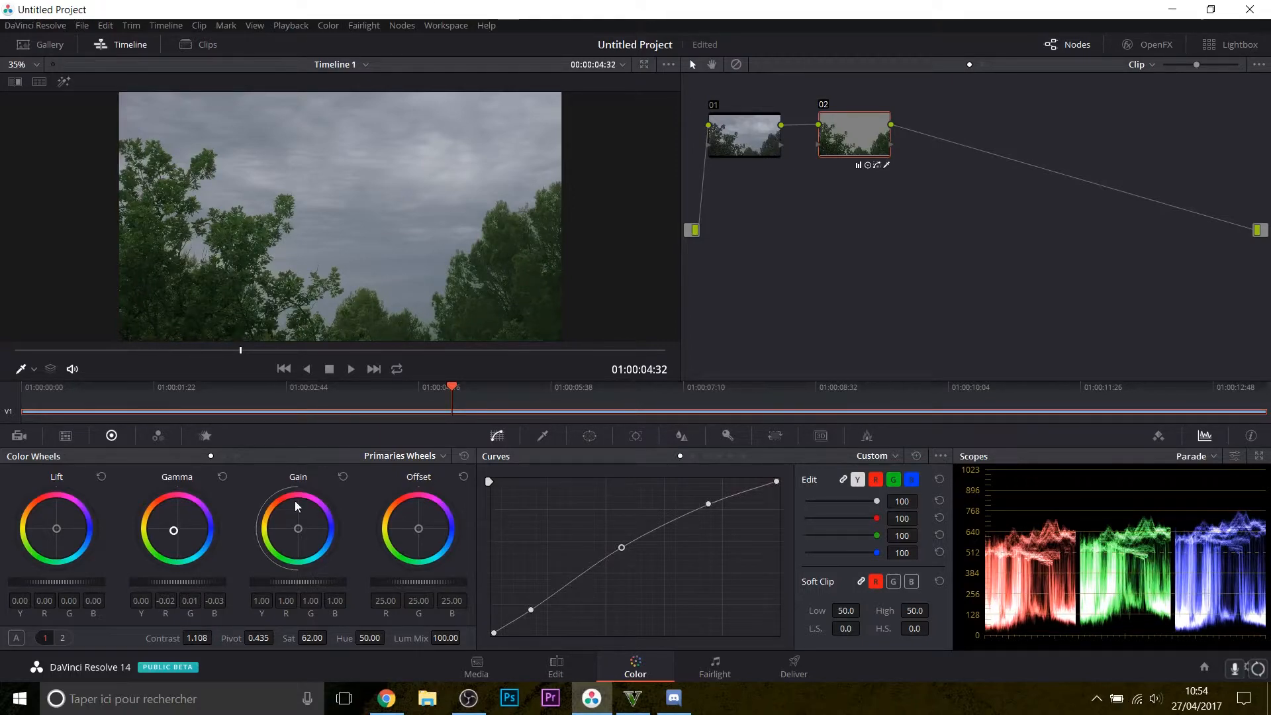
left_click_drag(420, 530, 416, 528)
Step: Add a layer node parallel to node 02, key the sky in it with the HSL qualifier, and set the blur radius to 9.4
mouse_move(851, 166)
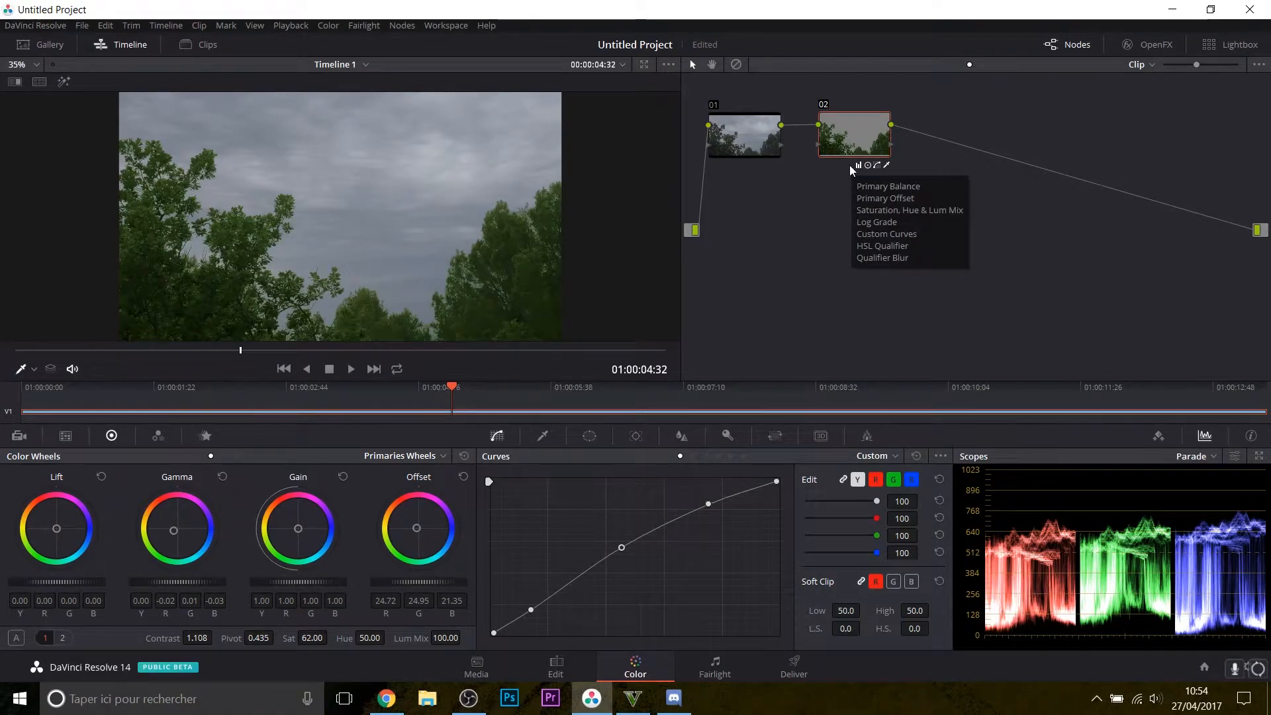
key("alt+l")
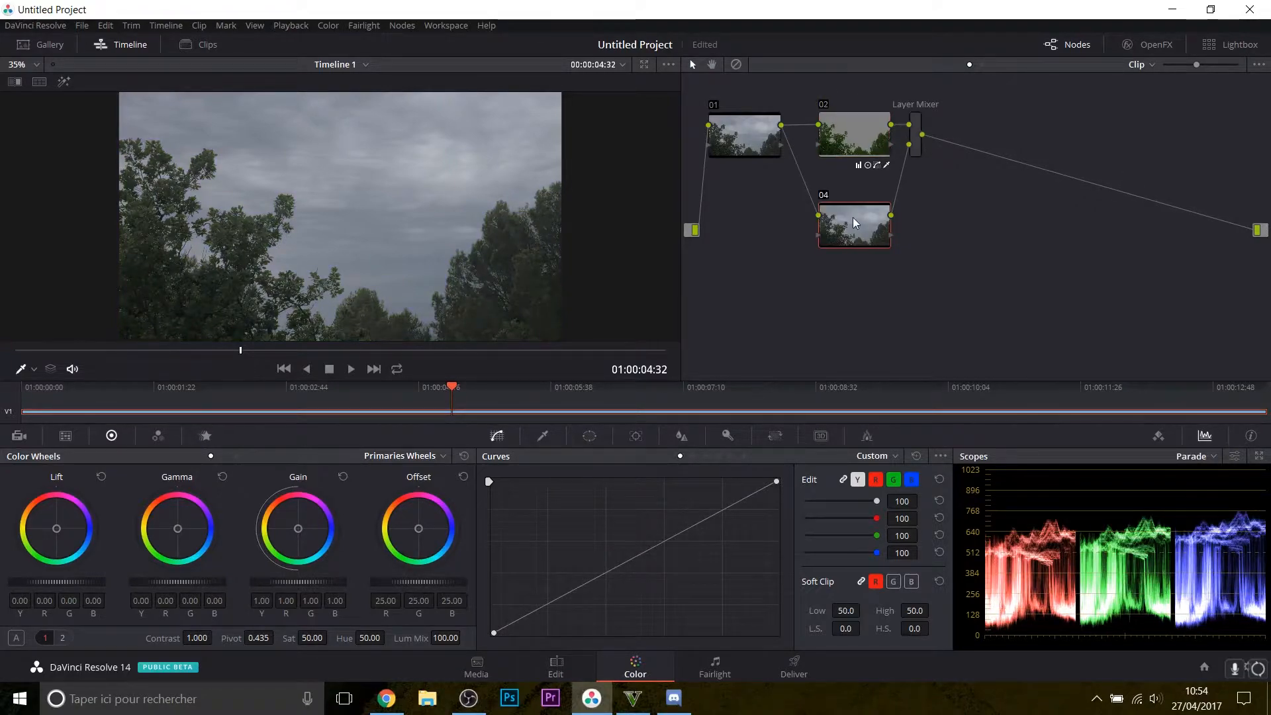
left_click(543, 436)
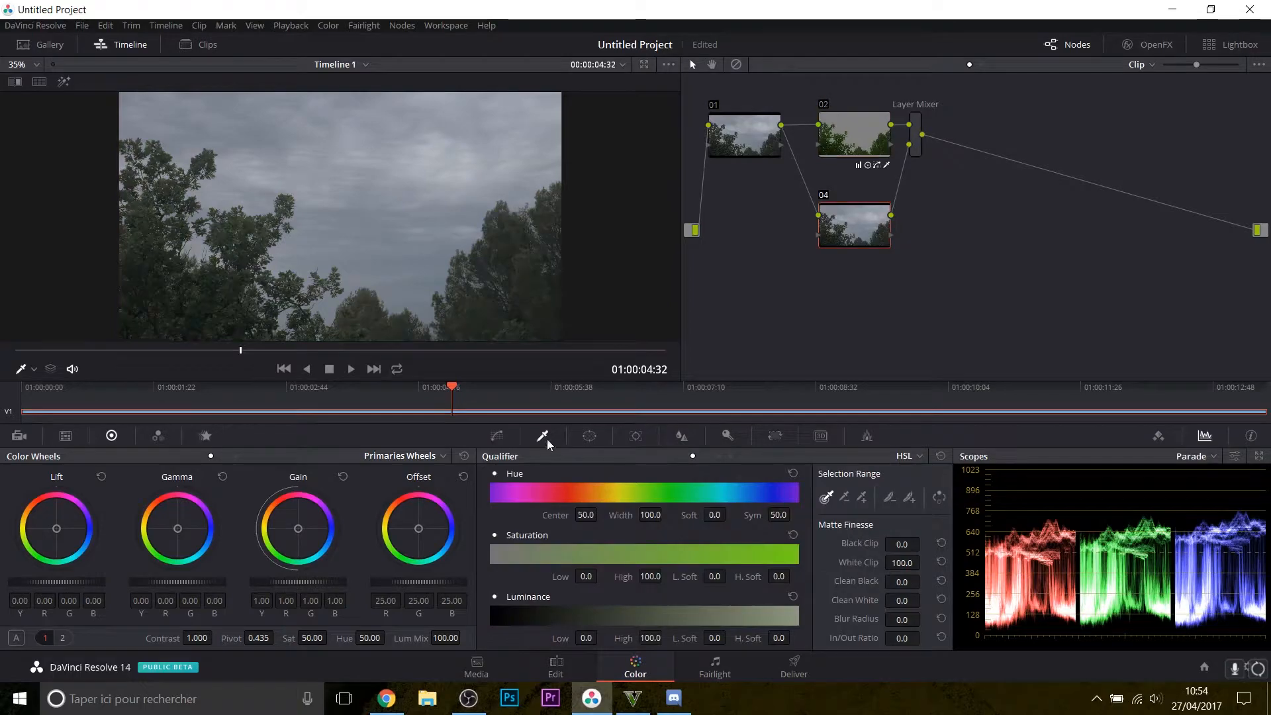
left_click(402, 160)
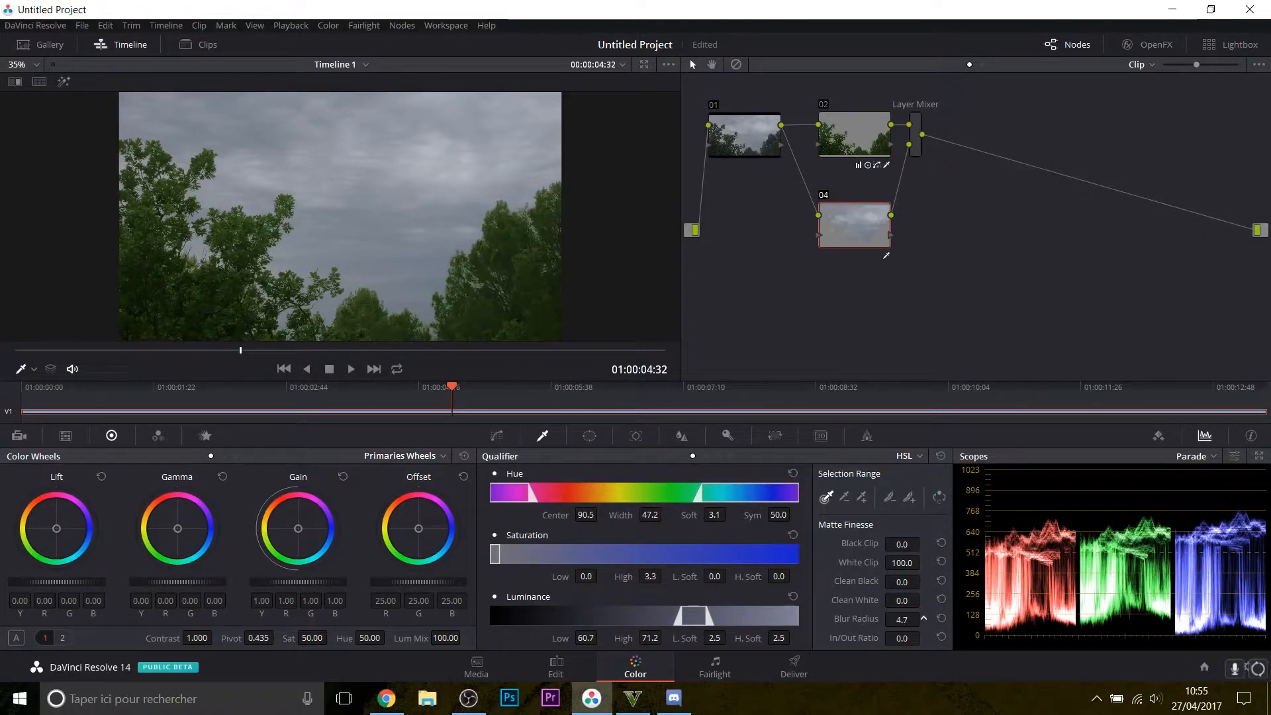
left_click_drag(924, 618, 923, 618)
Step: Color the sky blue with offset R 14.56, G 24.42, B 37.83 and gain Y 1.03, R 0.86, G 1.05, B 1.28
mouse_move(420, 527)
left_mouse_down()
mouse_move(448, 549)
mouse_move(427, 534)
left_mouse_up()
left_click_drag(298, 528, 304, 533)
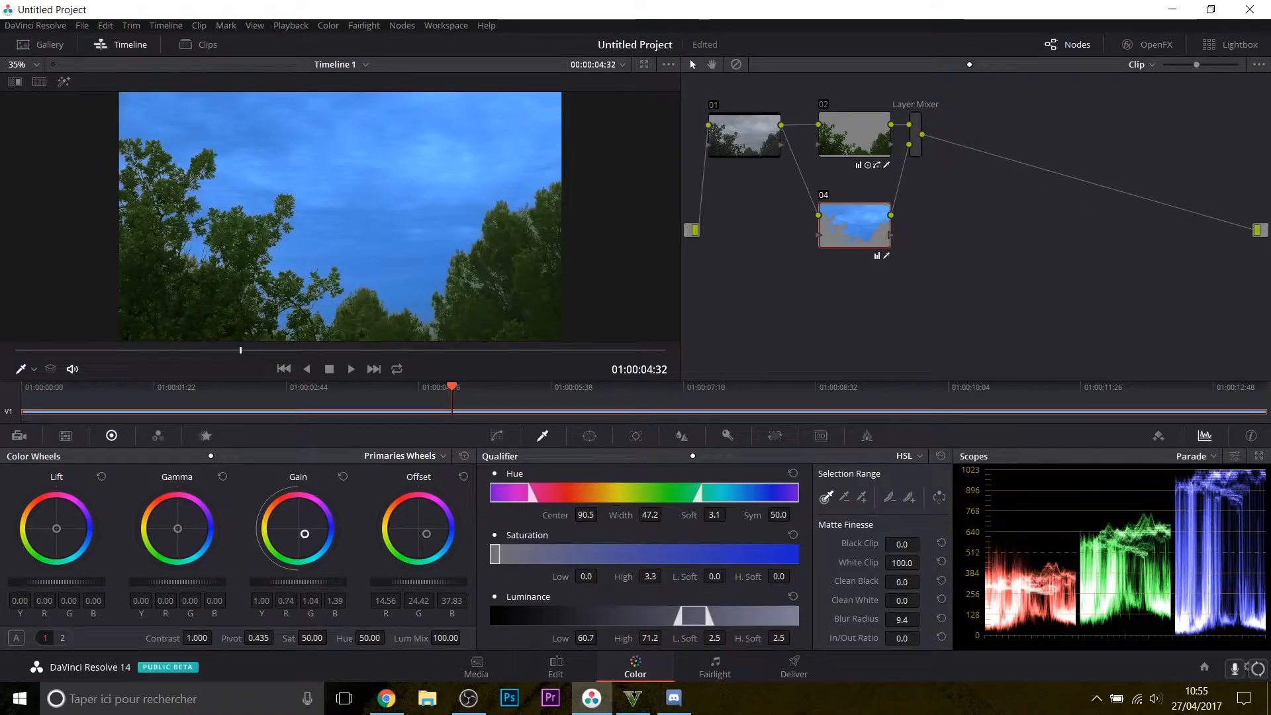
mouse_move(302, 583)
left_mouse_down()
mouse_move(286, 582)
mouse_move(321, 584)
left_mouse_up()
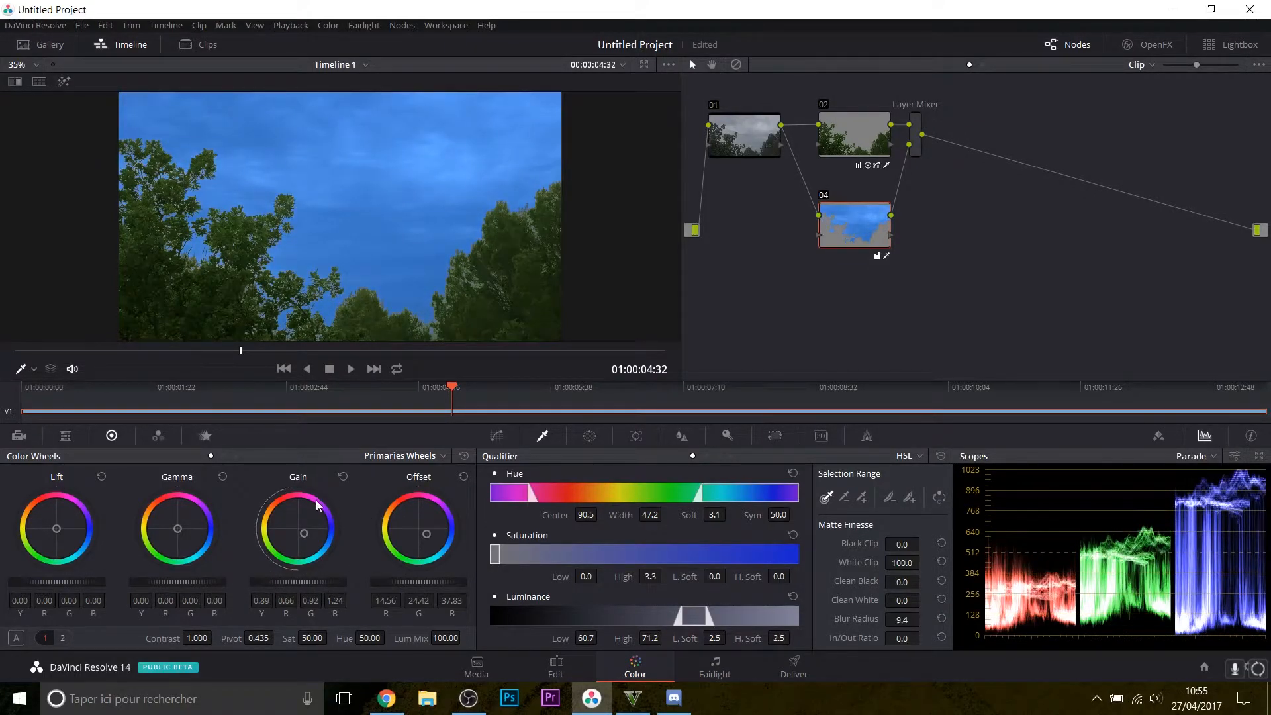
left_click_drag(309, 533, 302, 534)
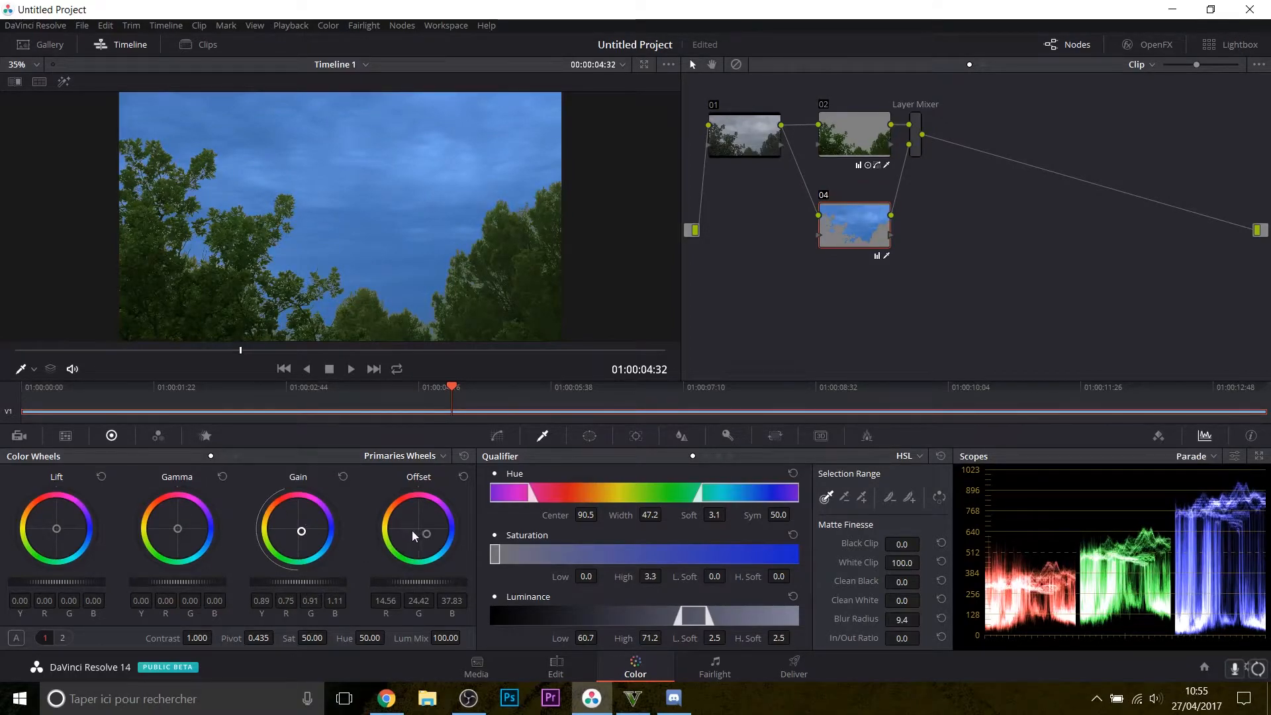
left_click_drag(311, 582, 358, 583)
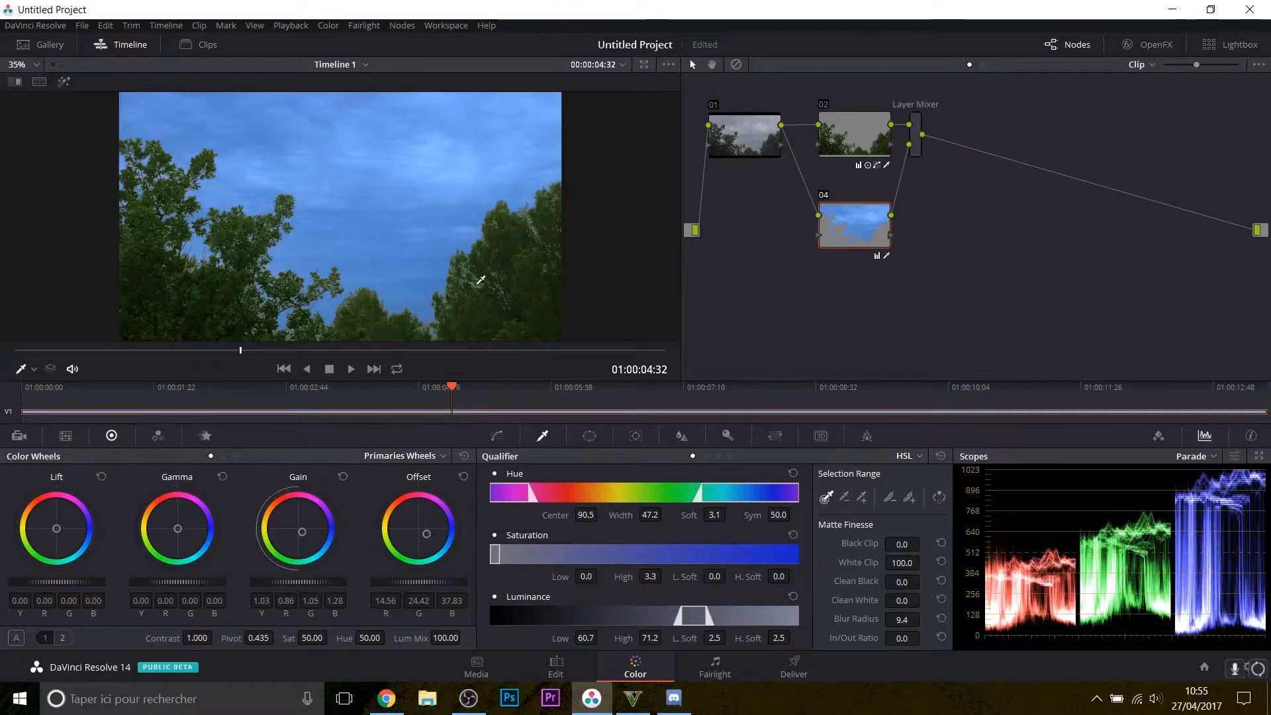
Step: Soften the sky matte with a blur radius of 59.9 and set its gamma to R -0.05, G 0.01, B 0.07
key("alt+f")
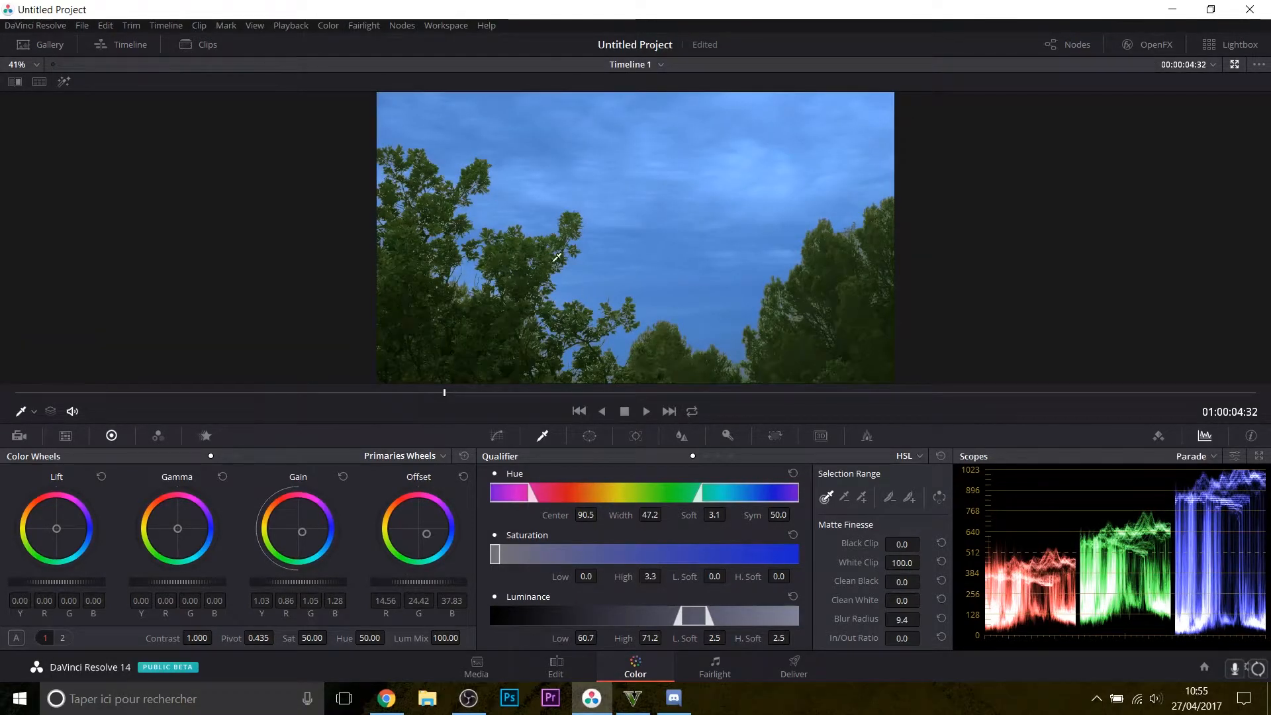
key("alt+f")
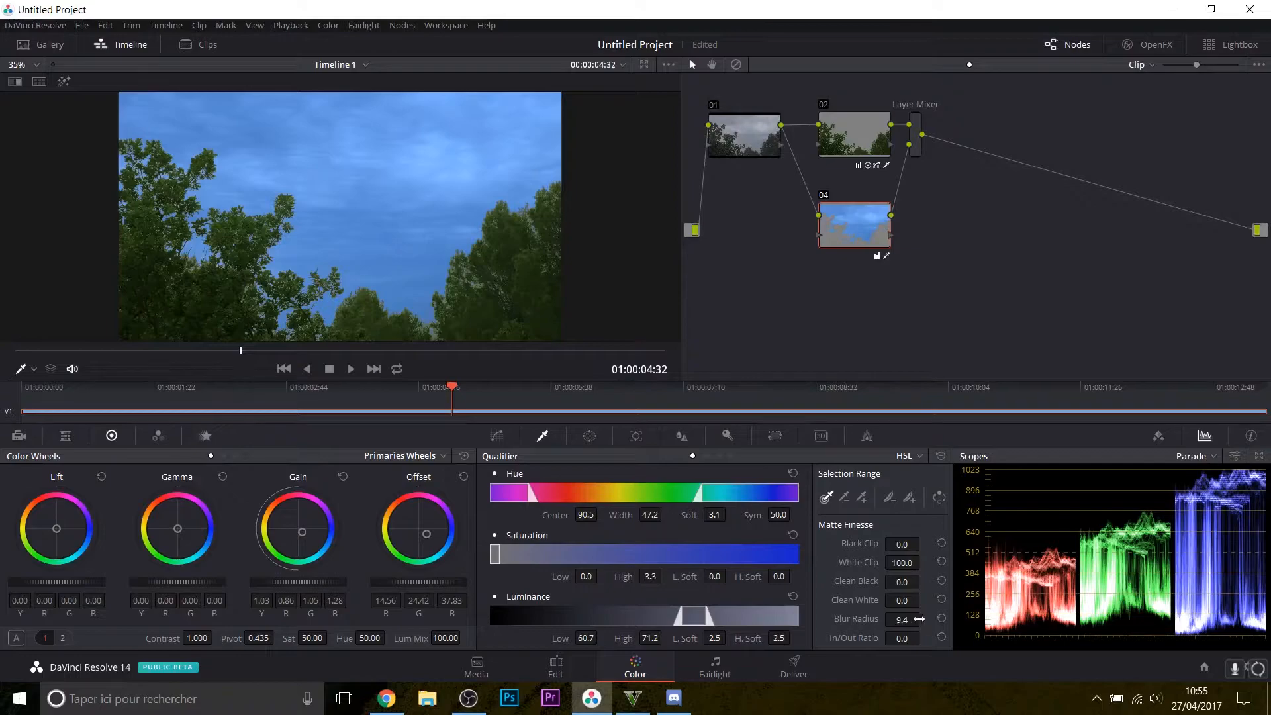
mouse_move(903, 620)
left_mouse_down()
mouse_move(924, 619)
mouse_move(904, 620)
left_mouse_up()
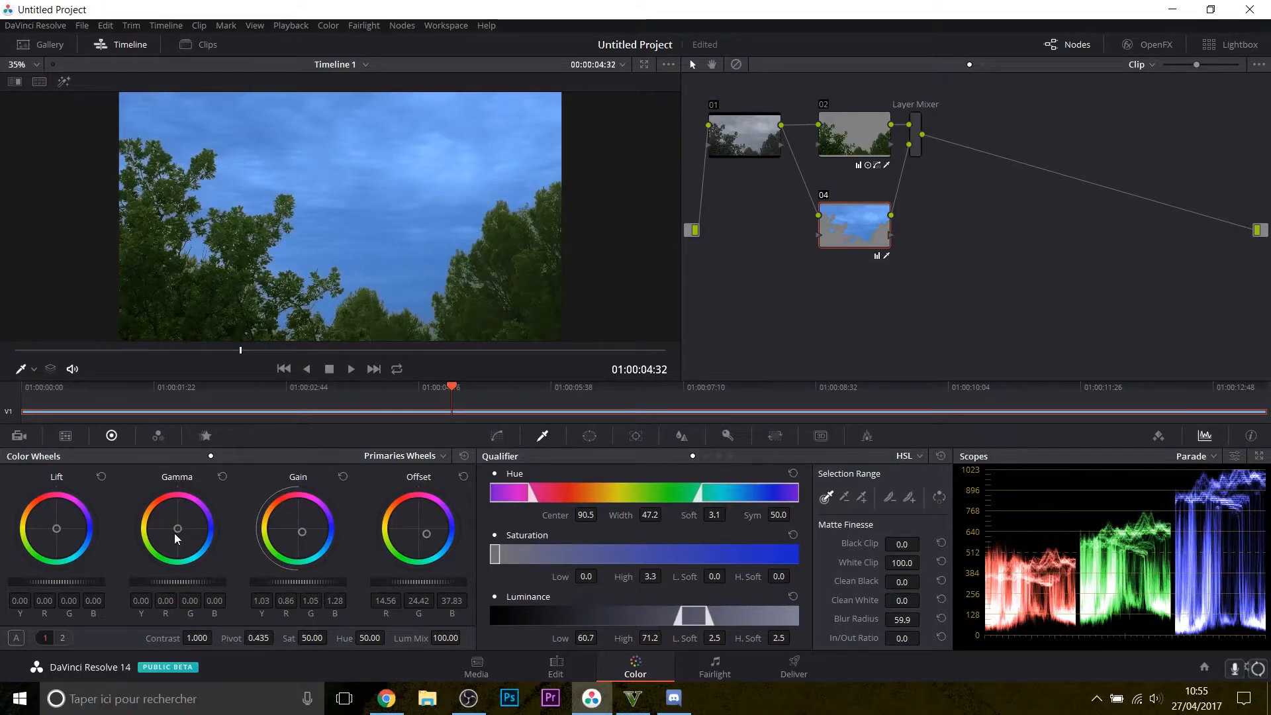
mouse_move(175, 534)
left_mouse_down()
mouse_move(196, 527)
mouse_move(184, 535)
left_mouse_up()
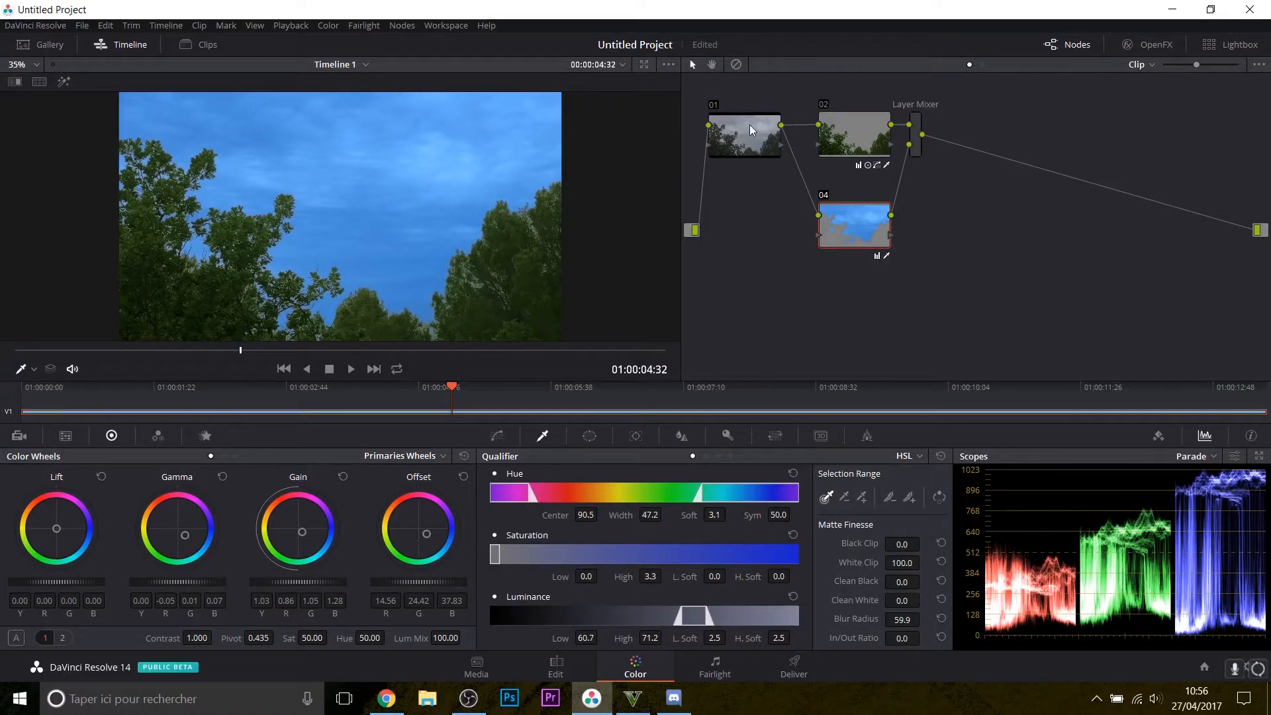
Step: Bypass and re-enable all grades to compare the blue sky and green trees with the original clip
left_click(736, 65)
left_click(736, 65)
left_click(736, 65)
left_click(736, 65)
Step: Regrade the trees on node 02 with gain Y 0.79, R 0.50, G 0.90, B 0.59, contrast 1.050, saturation 46.40 and clean black 19.3
left_click(880, 125)
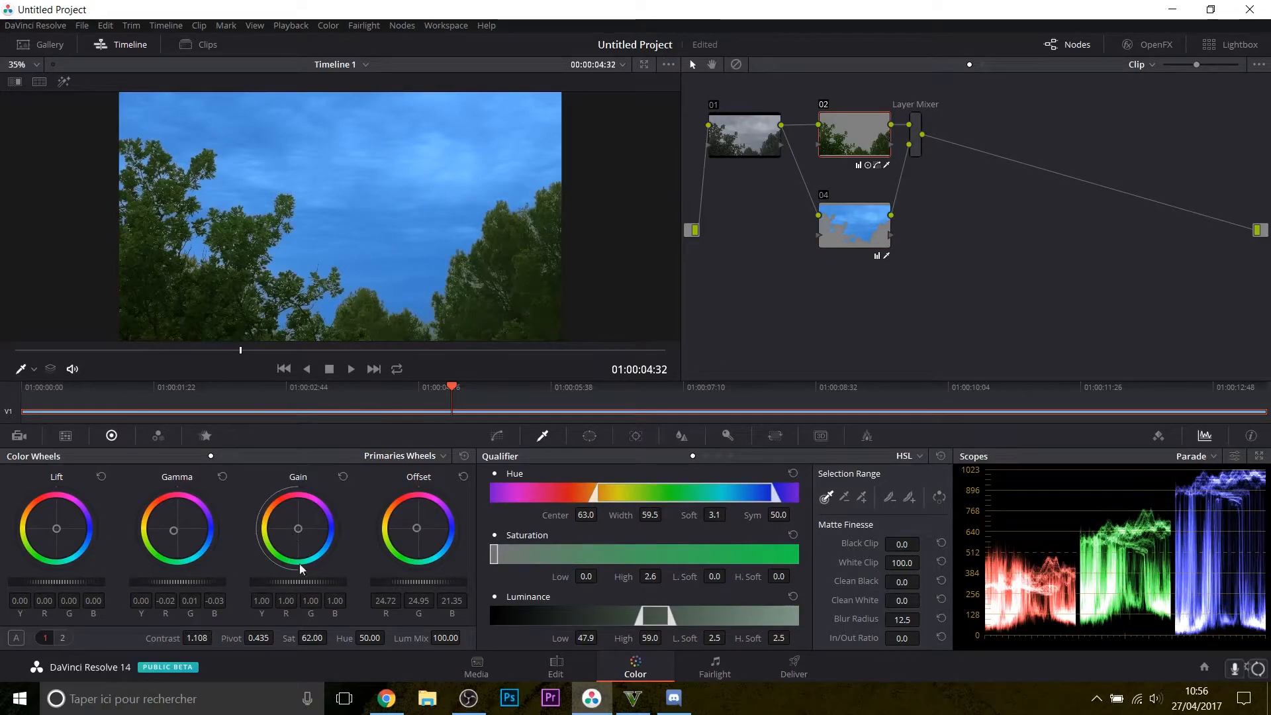
left_click_drag(298, 582, 270, 582)
left_click_drag(319, 638, 193, 639)
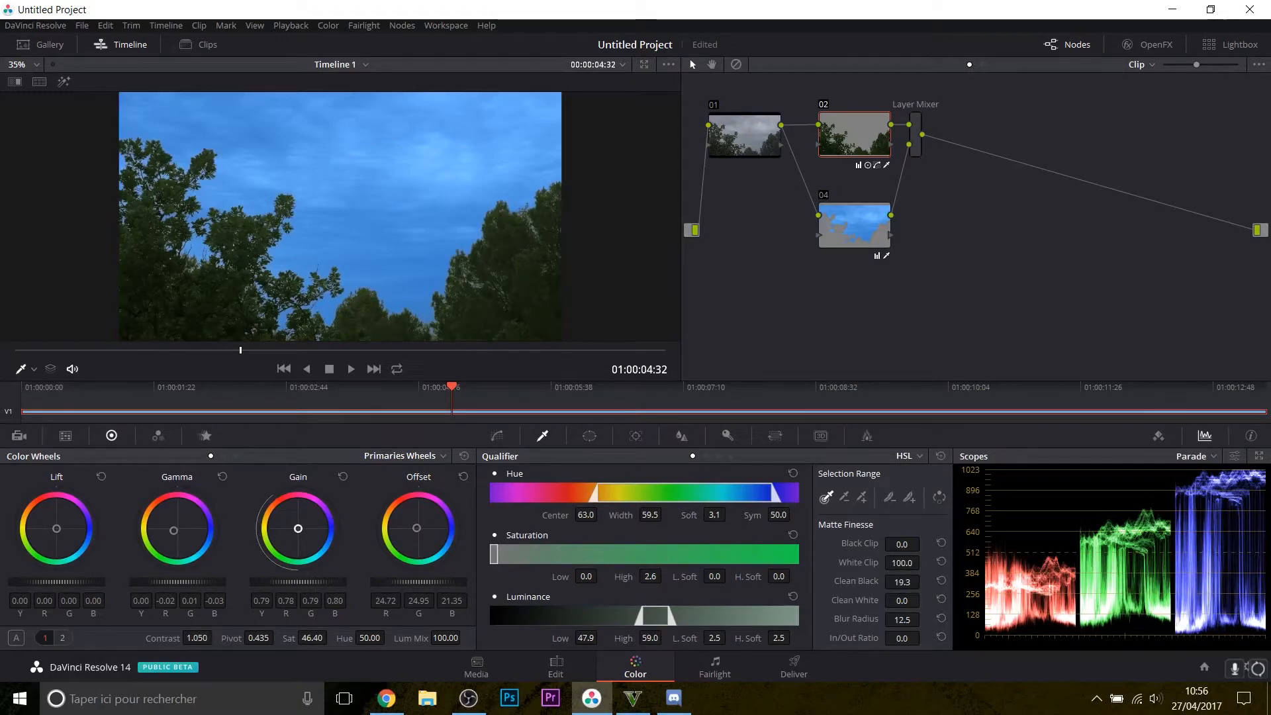
left_click_drag(298, 528, 294, 534)
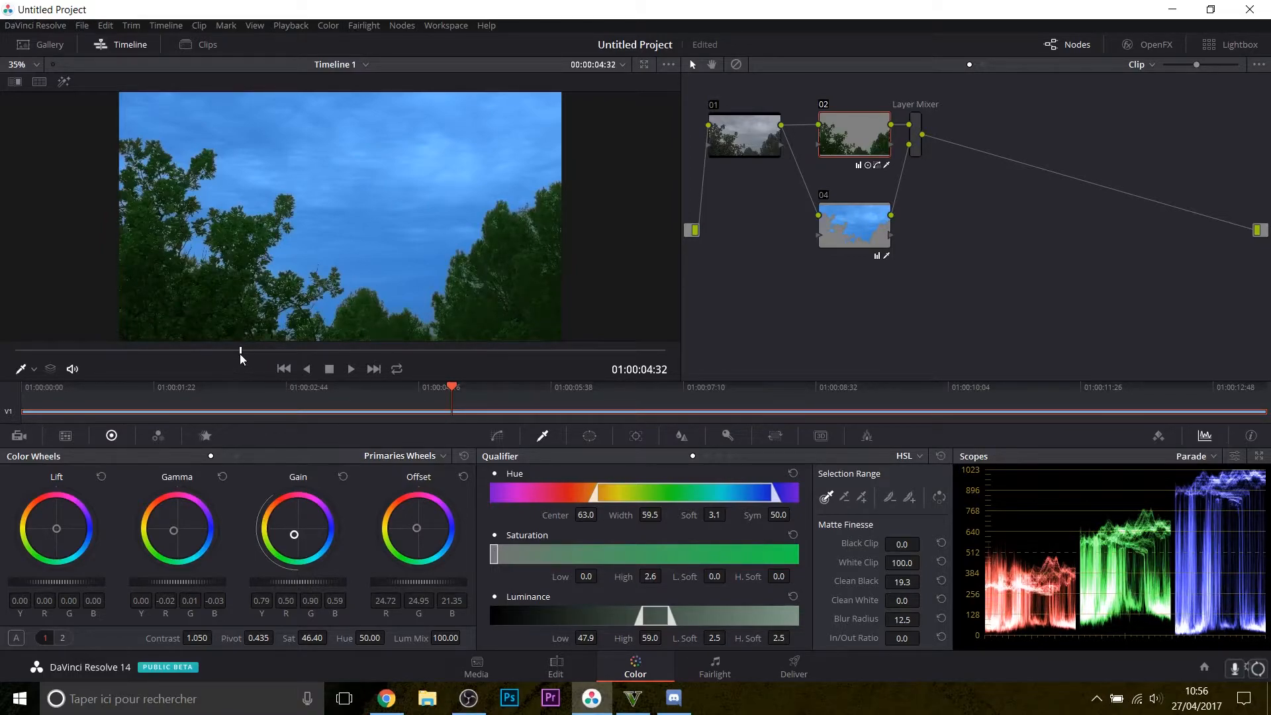
Step: Move the playhead to 01:00:04:37 and add a serial node after the Layer Mixer, spacing the nodes out neatly
mouse_move(240, 354)
left_mouse_down()
mouse_move(139, 368)
mouse_move(243, 375)
left_mouse_up()
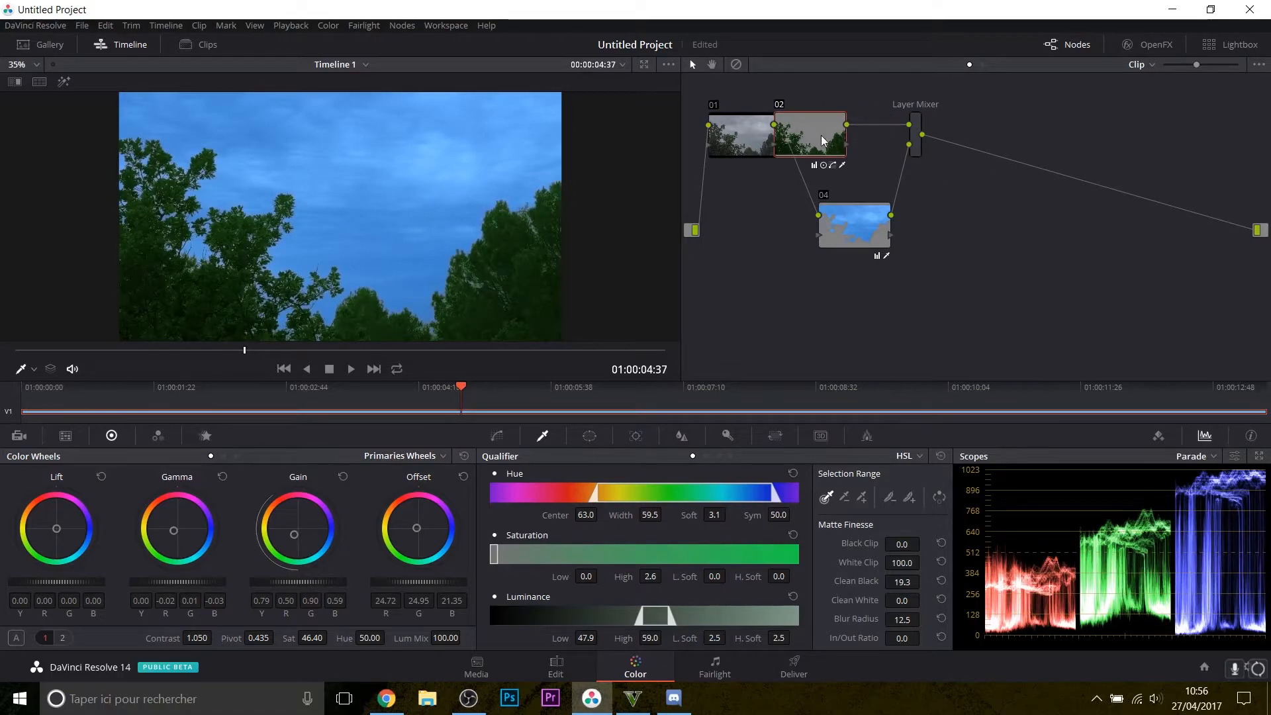
left_click_drag(848, 136, 851, 125)
left_click(918, 149)
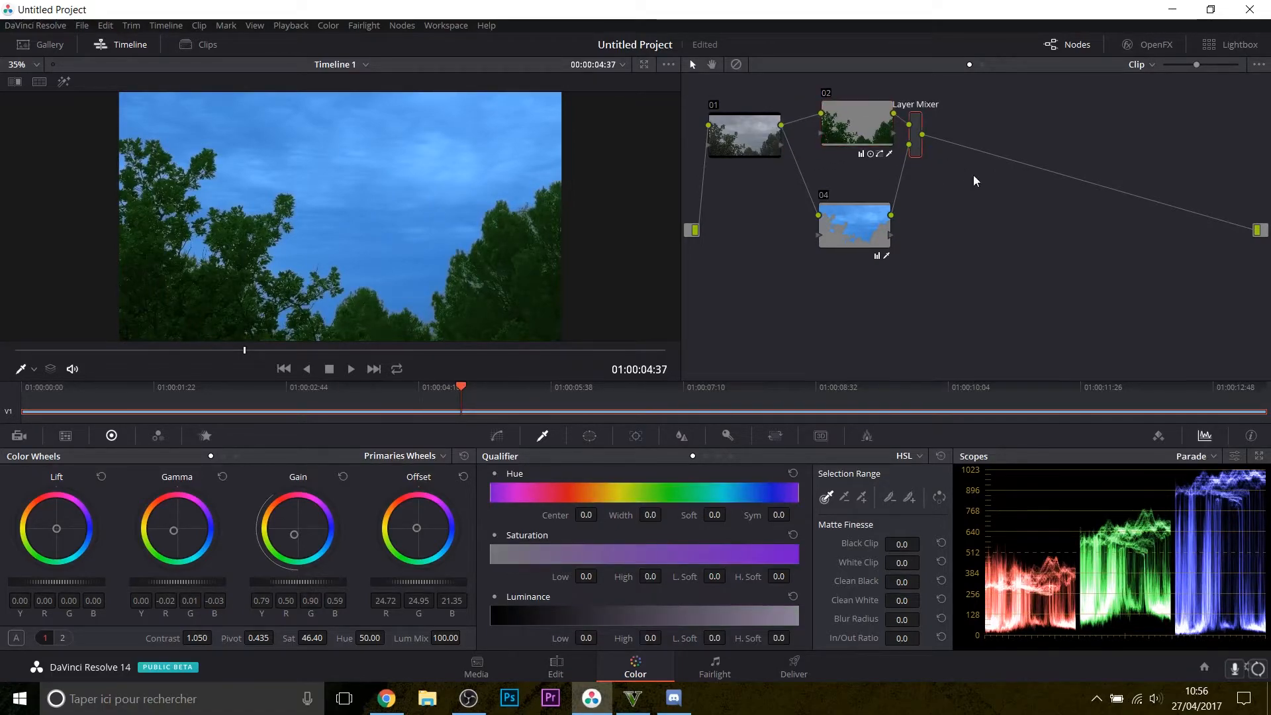
key("alt+s")
left_click_drag(979, 141, 986, 165)
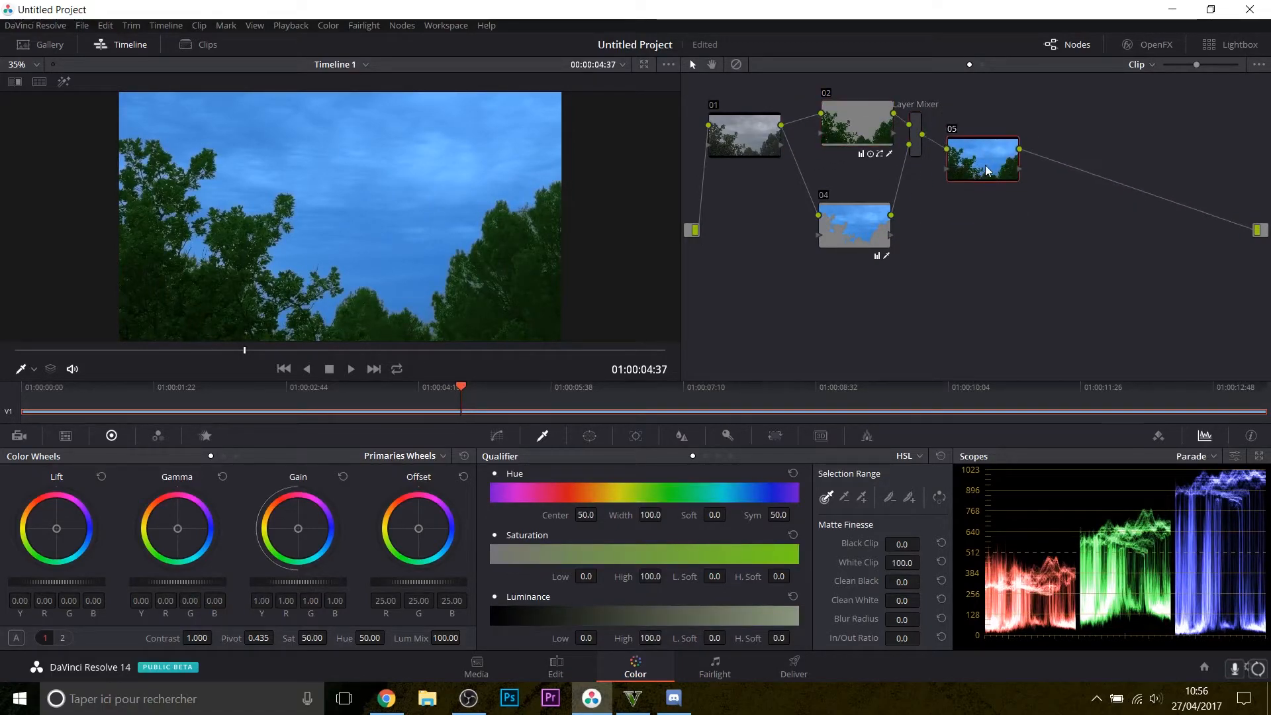
Step: Shape the new serial node's custom curve with three points to brighten the midtones and highlights and deepen the shadows
left_click(510, 437)
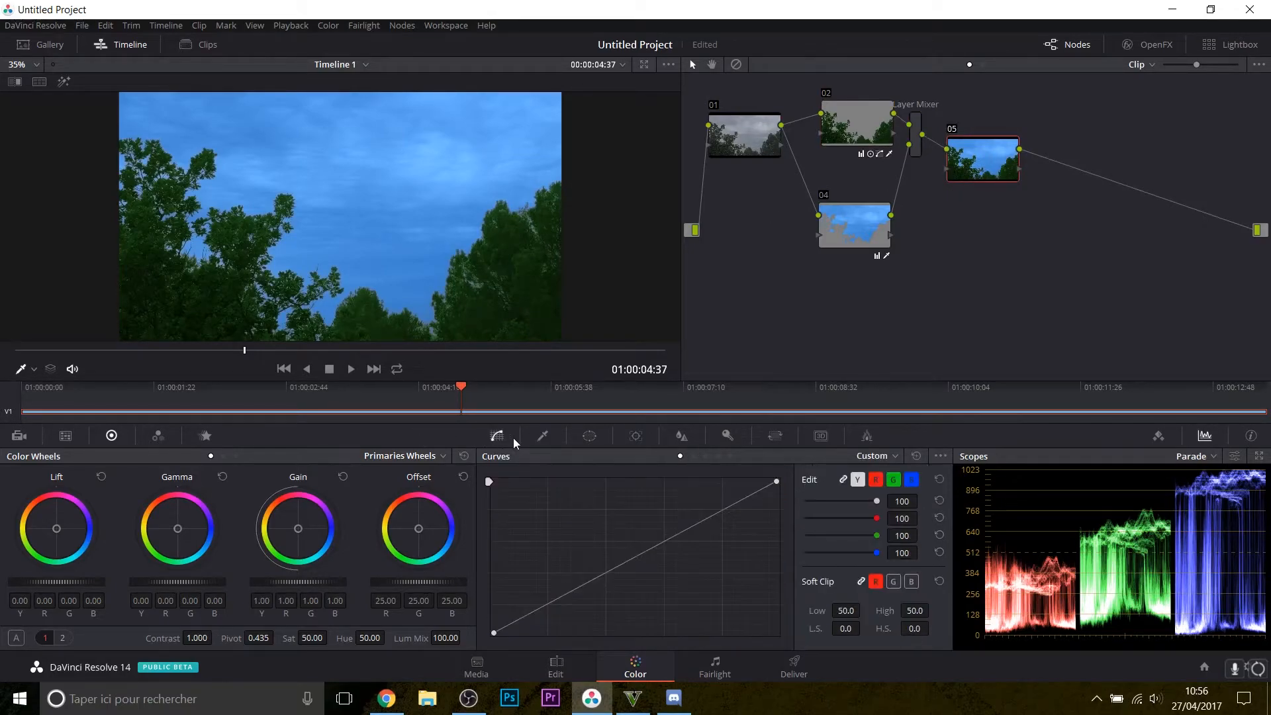
left_click_drag(627, 560, 599, 541)
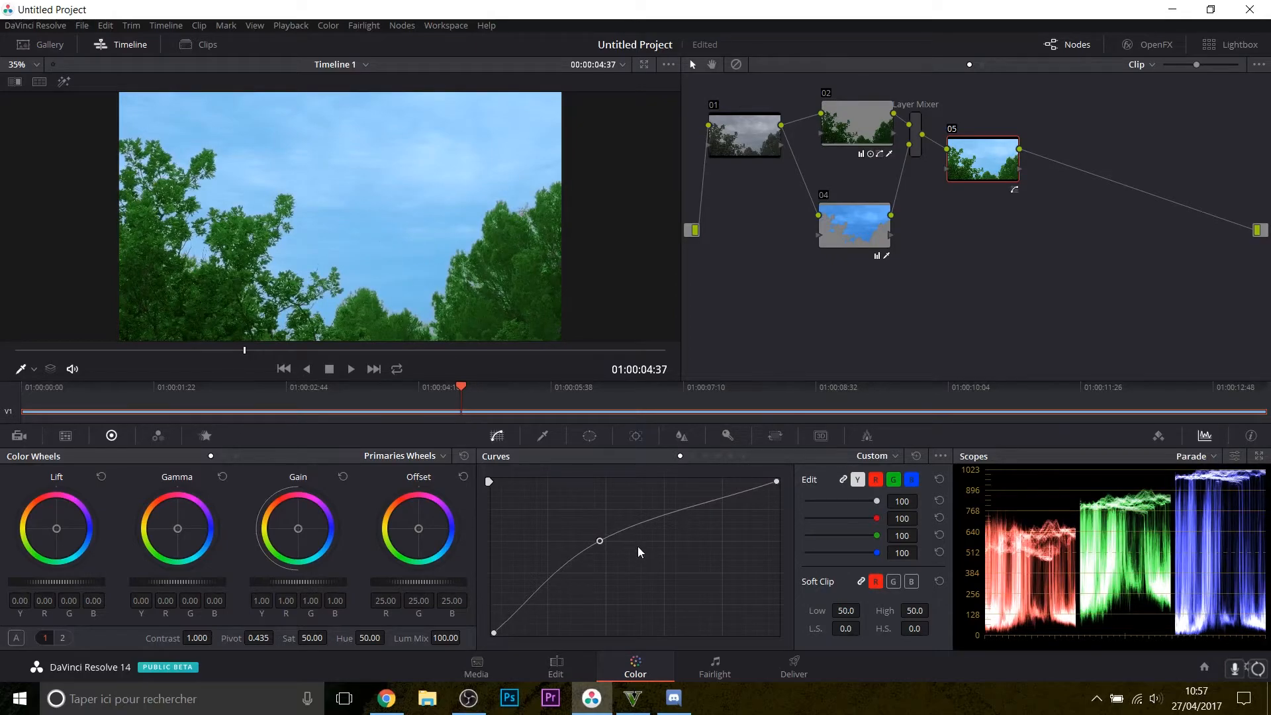
left_click_drag(700, 503, 703, 494)
left_click_drag(520, 606, 516, 618)
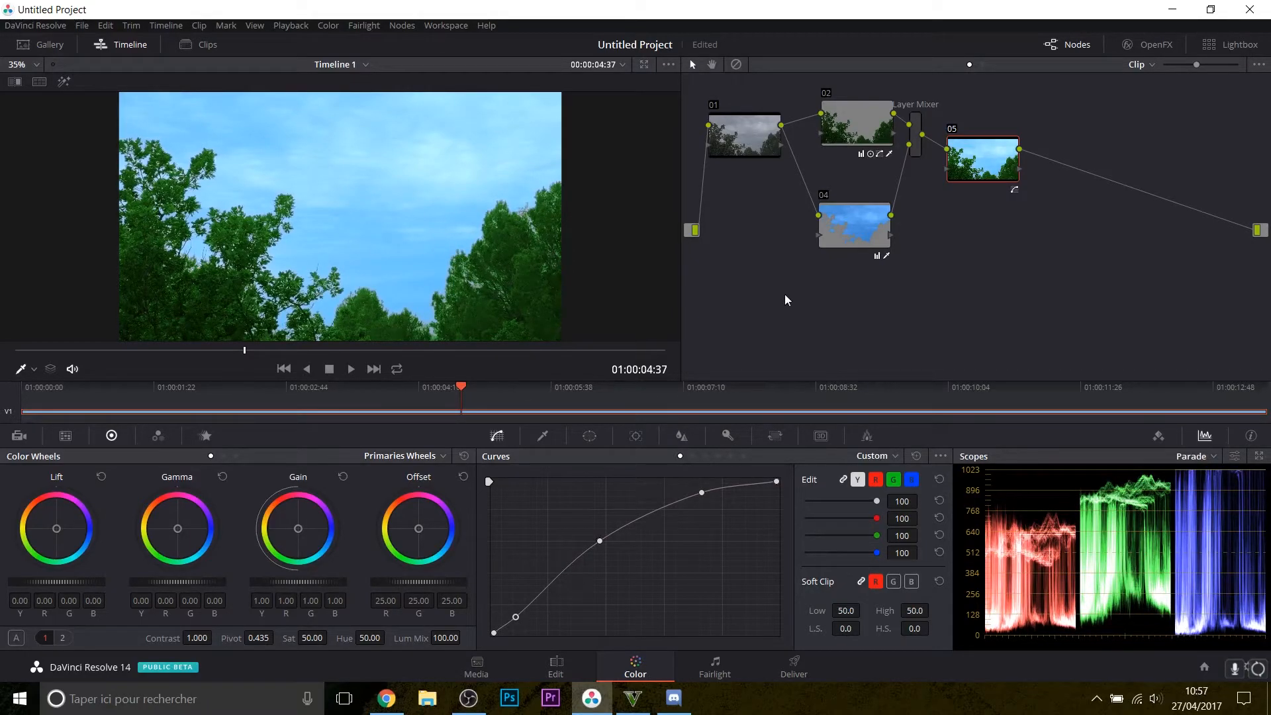
Step: Toggle the bypass of all grades repeatedly to compare the final grade with the original footage
left_click(739, 65)
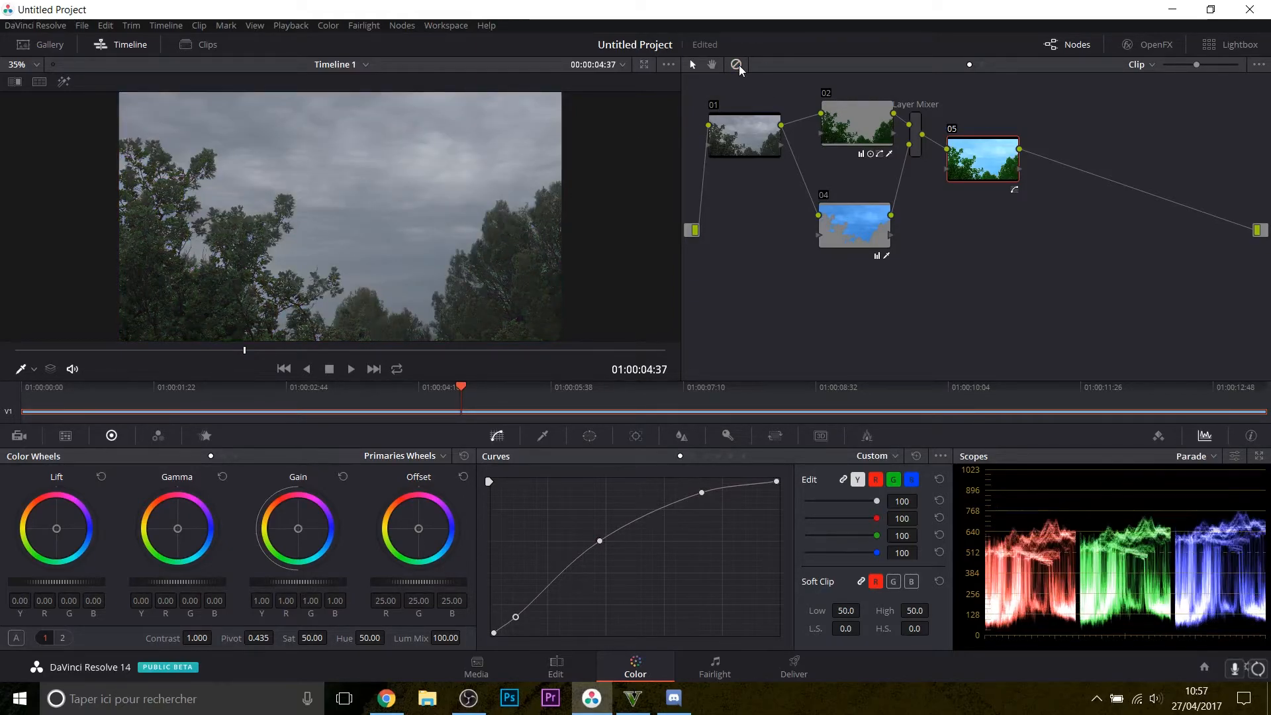
left_click(739, 65)
left_click(739, 64)
left_click(739, 64)
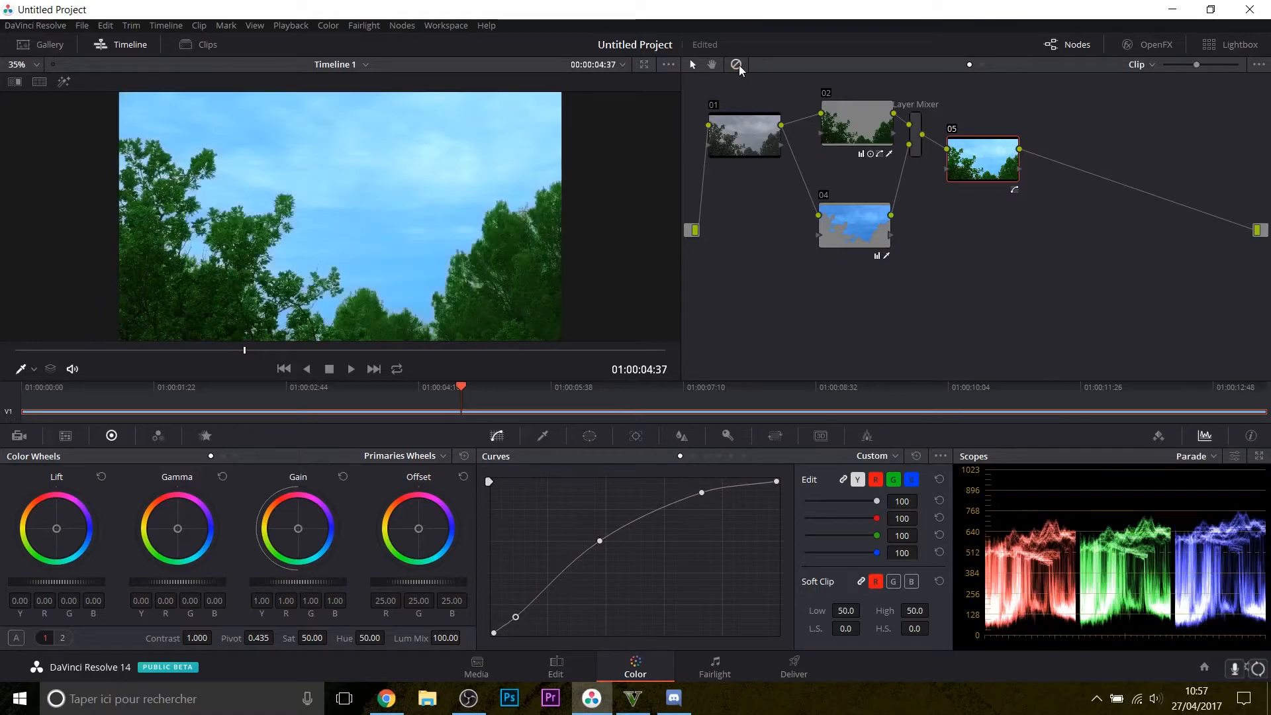
left_click(739, 65)
left_click(739, 65)
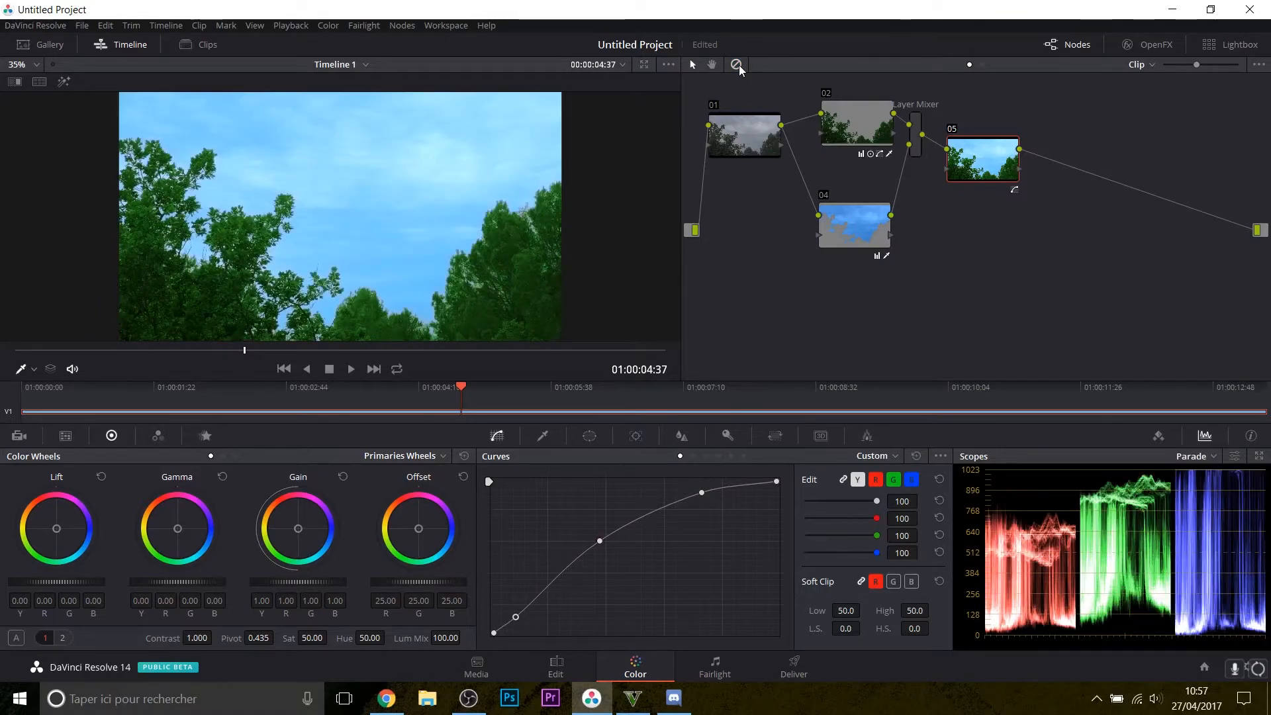
left_click(739, 65)
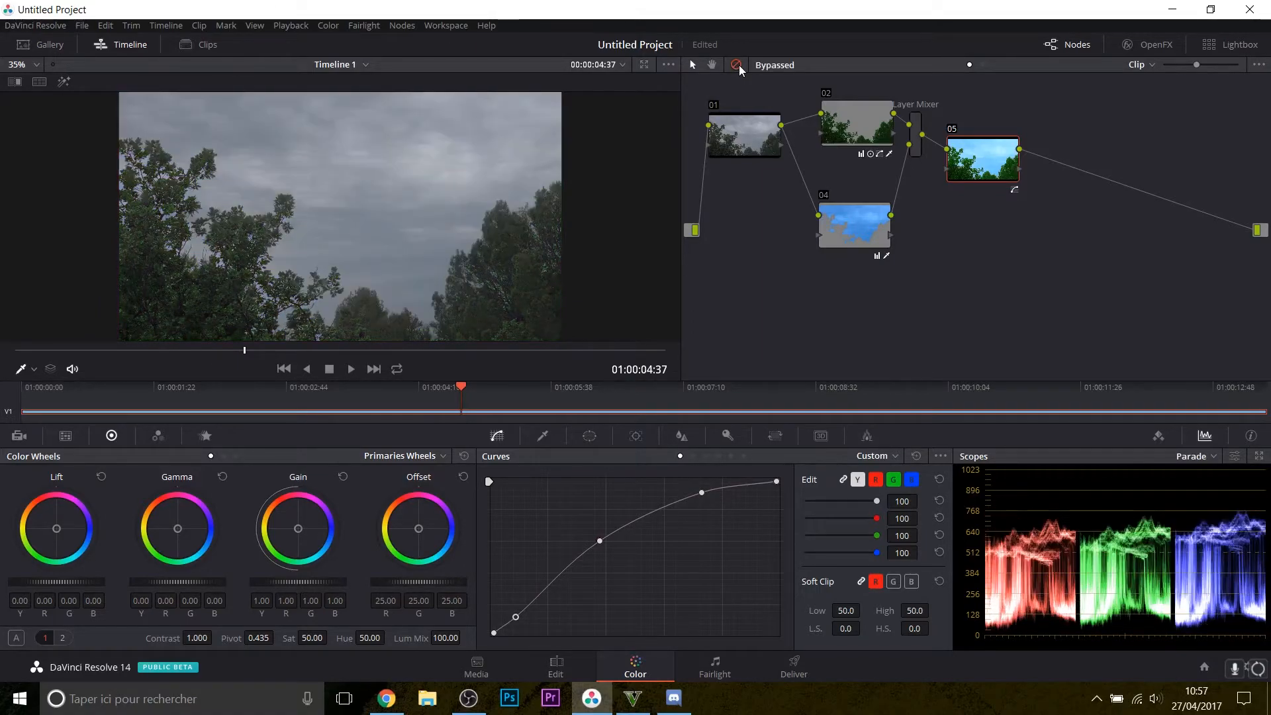
Step: Switch all node grades off and on again to check the trees and sky against the ungraded clip, leaving the grades enabled
left_click(739, 65)
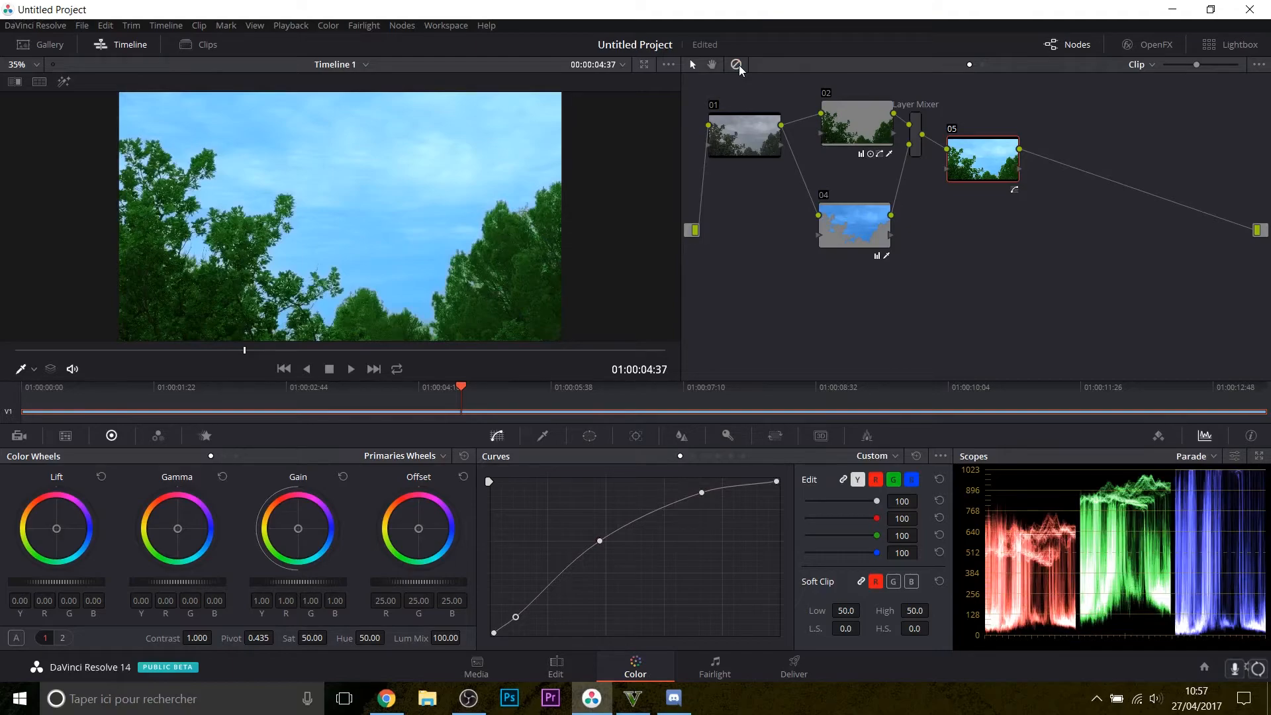
left_click(739, 65)
left_click(739, 64)
mouse_move(845, 143)
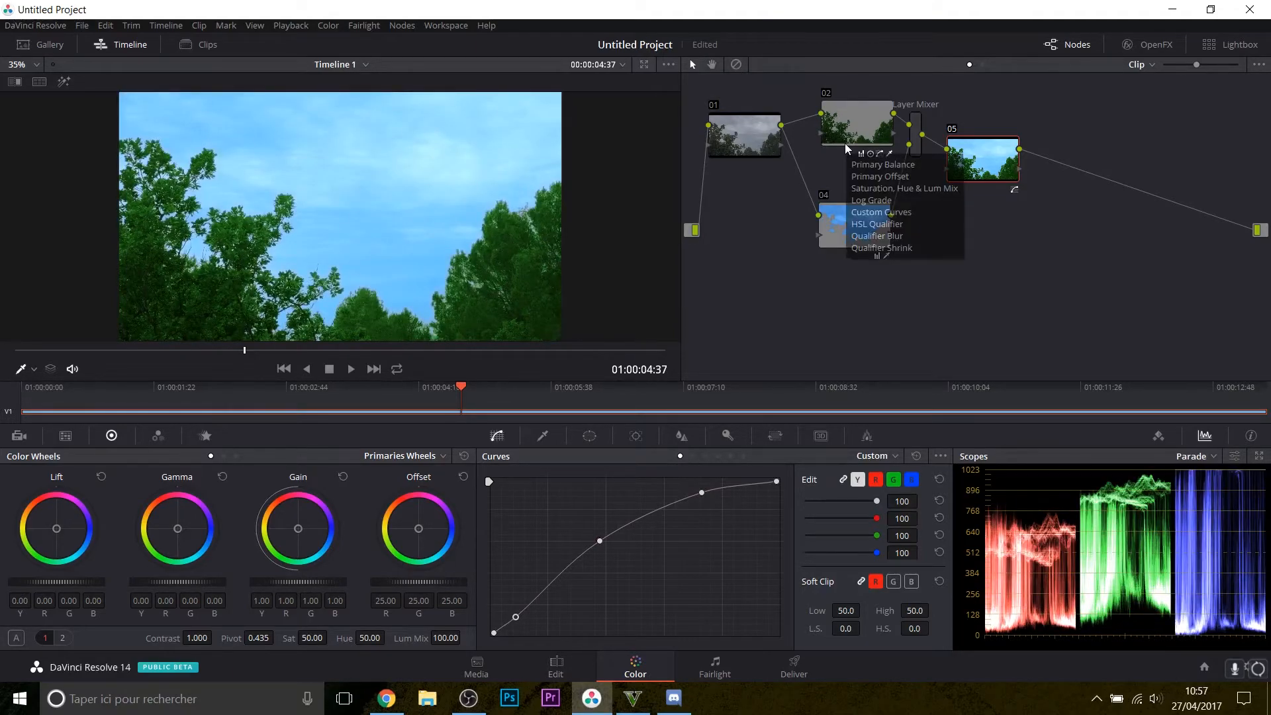
left_click(741, 67)
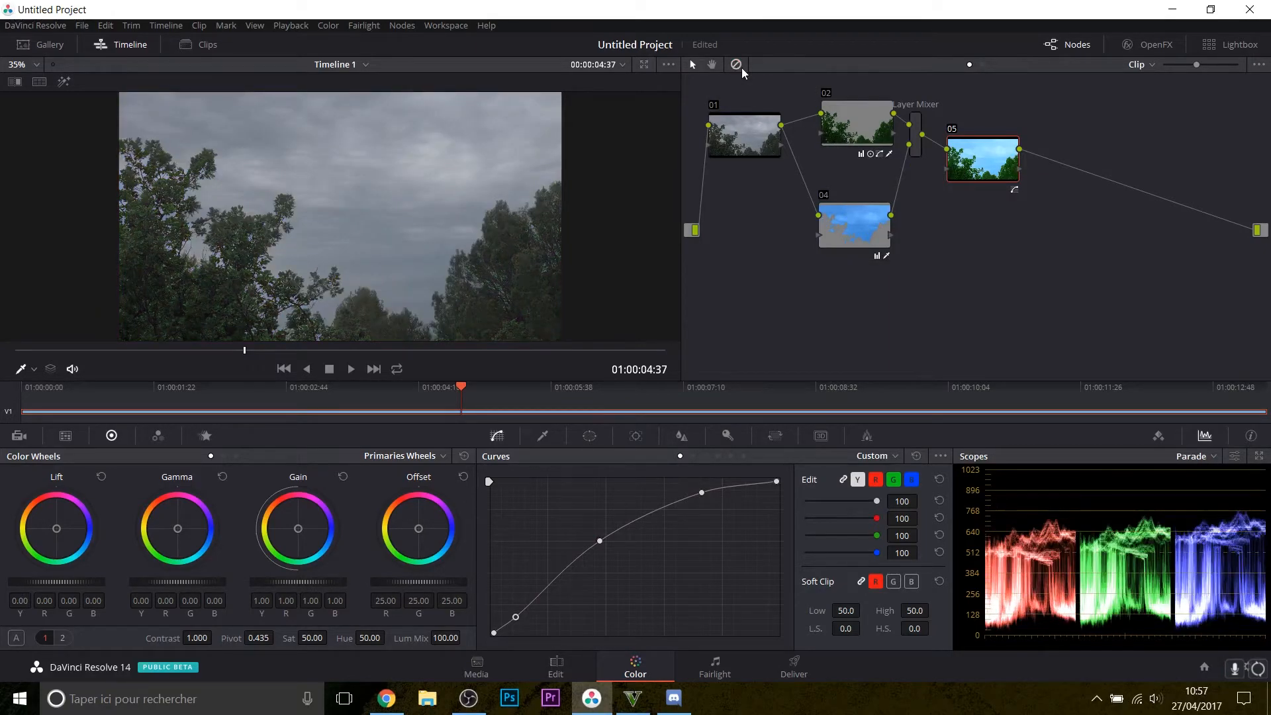
left_click(742, 68)
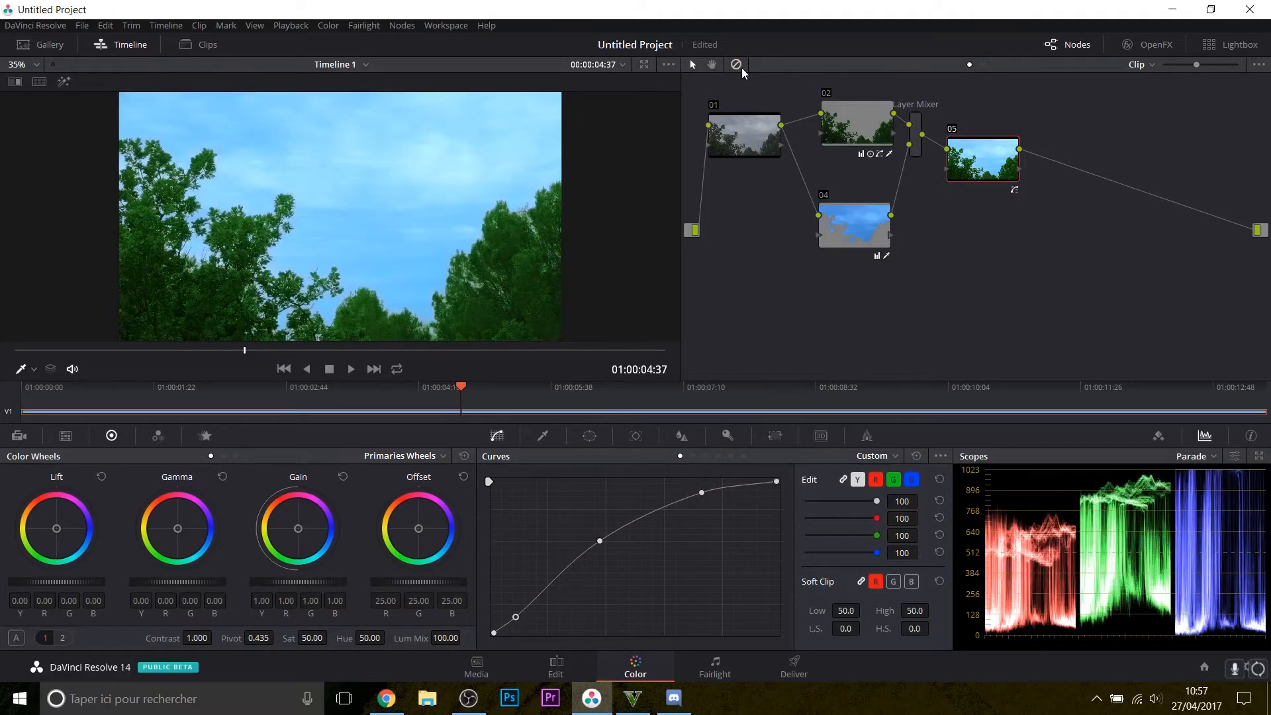
Step: Review the grade node by node, examining the HSL qualifier of tree node 02, sky node 04 and final node 05
left_click(762, 137)
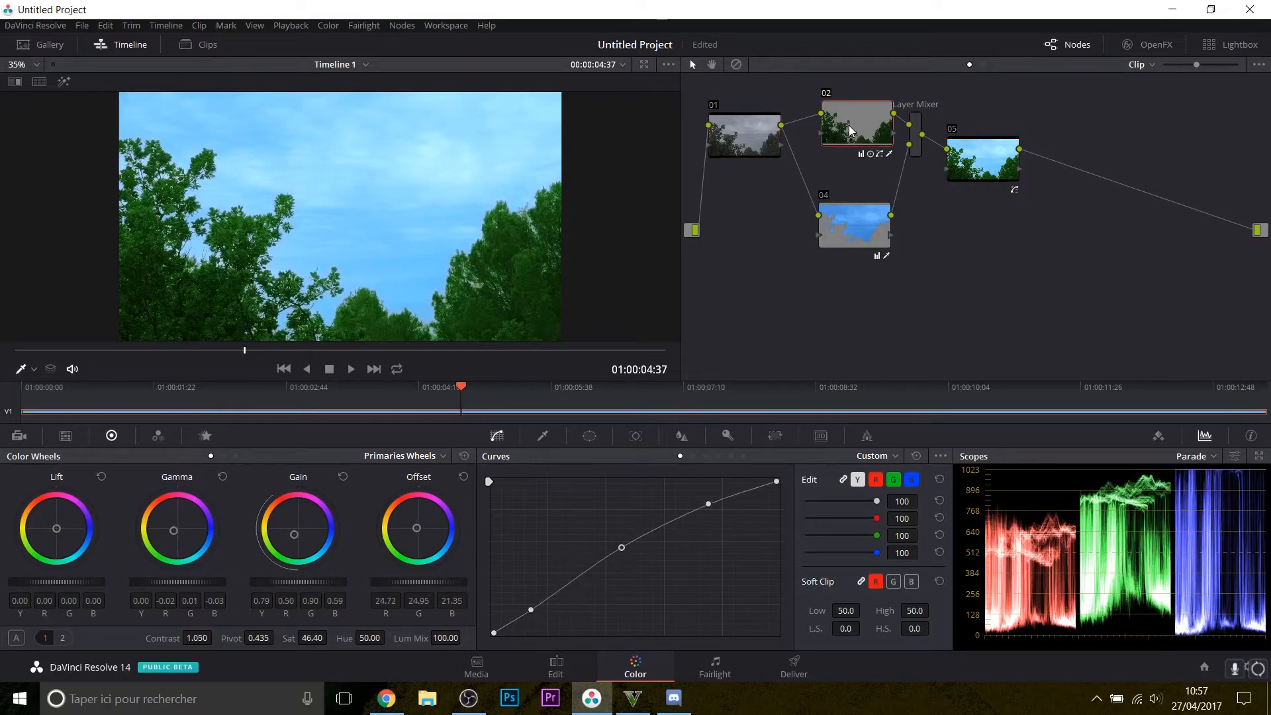
mouse_move(851, 130)
left_click(541, 437)
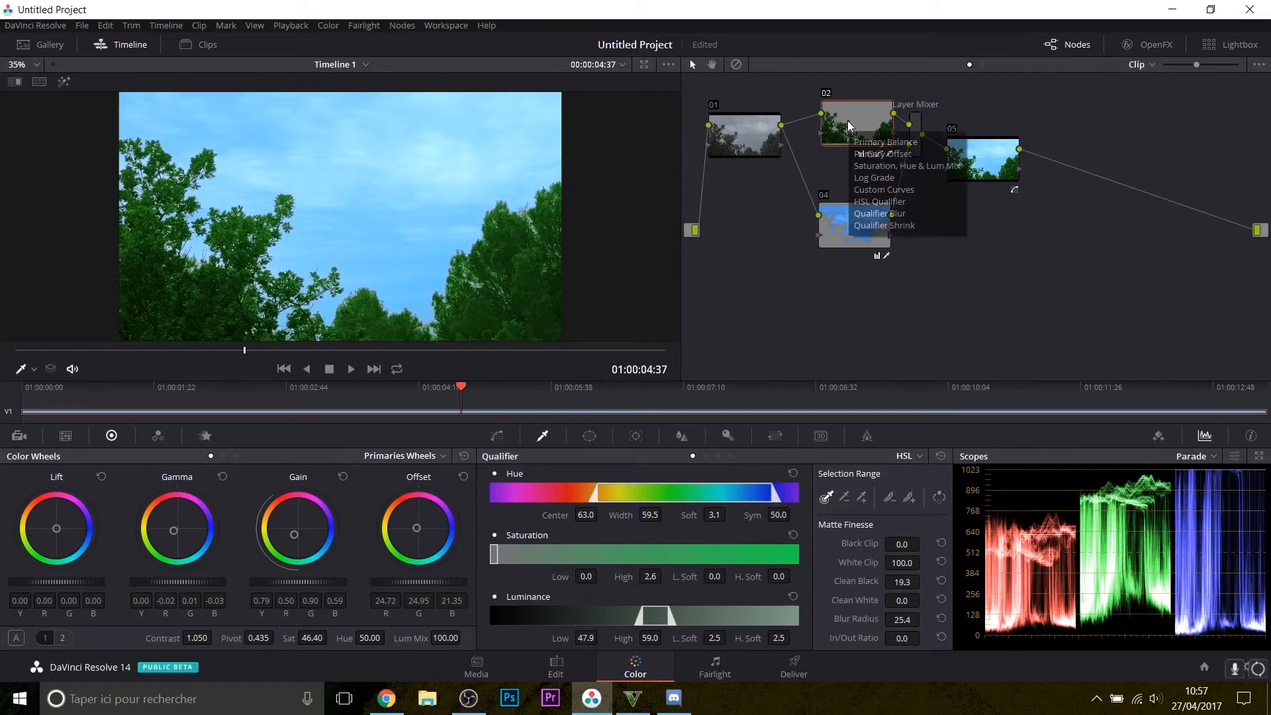
left_click(840, 237)
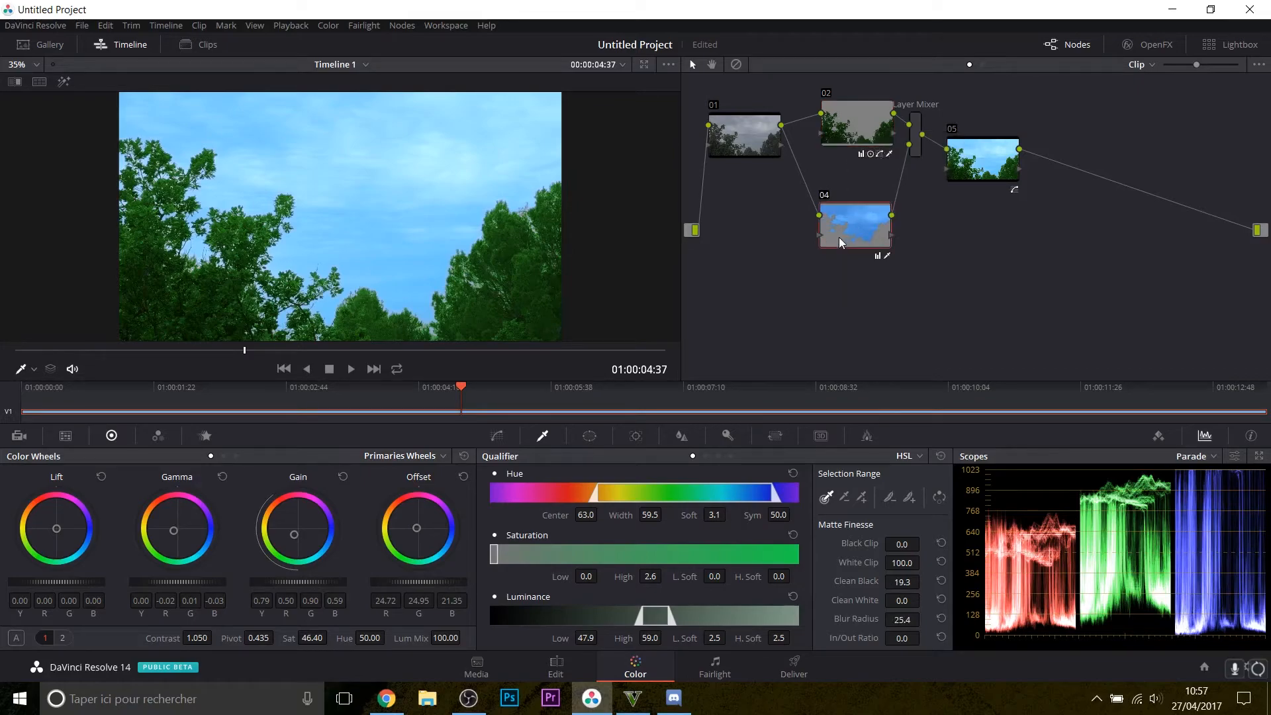
left_click(971, 176)
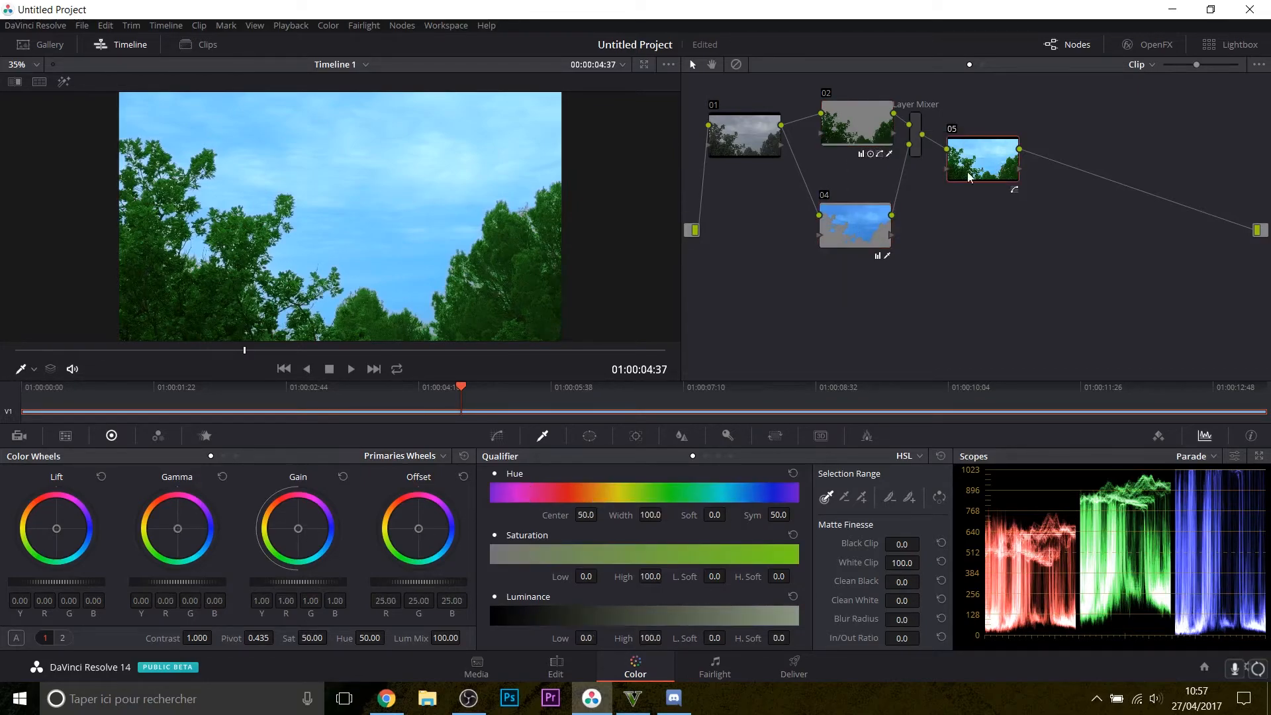